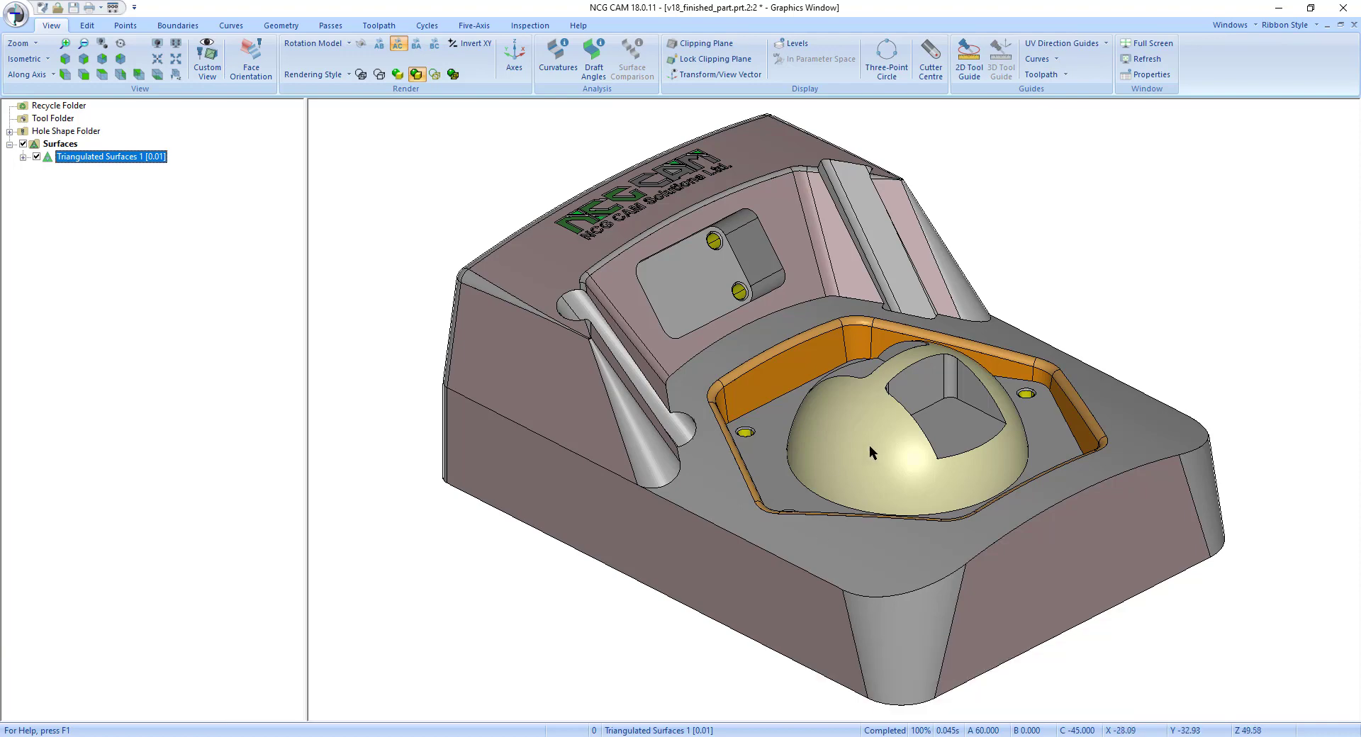
# - Create a folder by colour from the cream dome surface
pyautogui.click(868, 443)
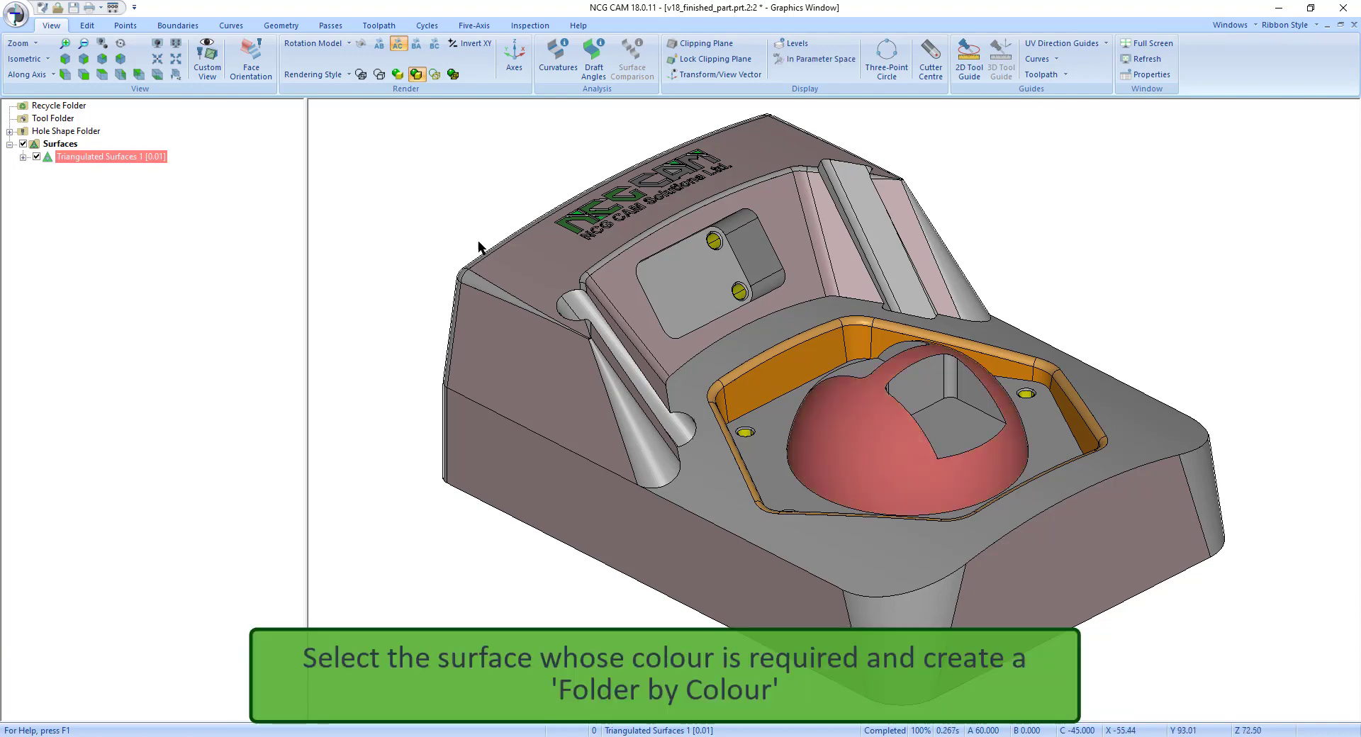
pyautogui.click(92, 23)
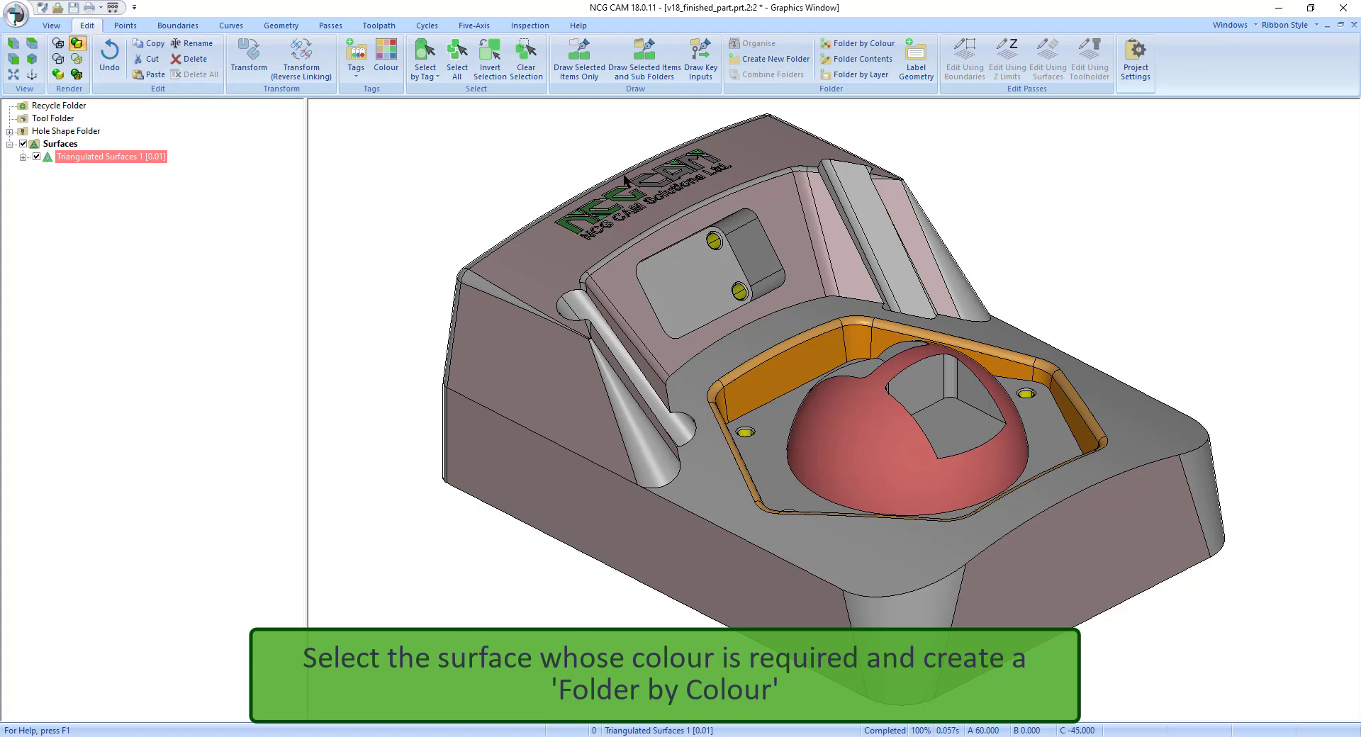
pyautogui.click(849, 44)
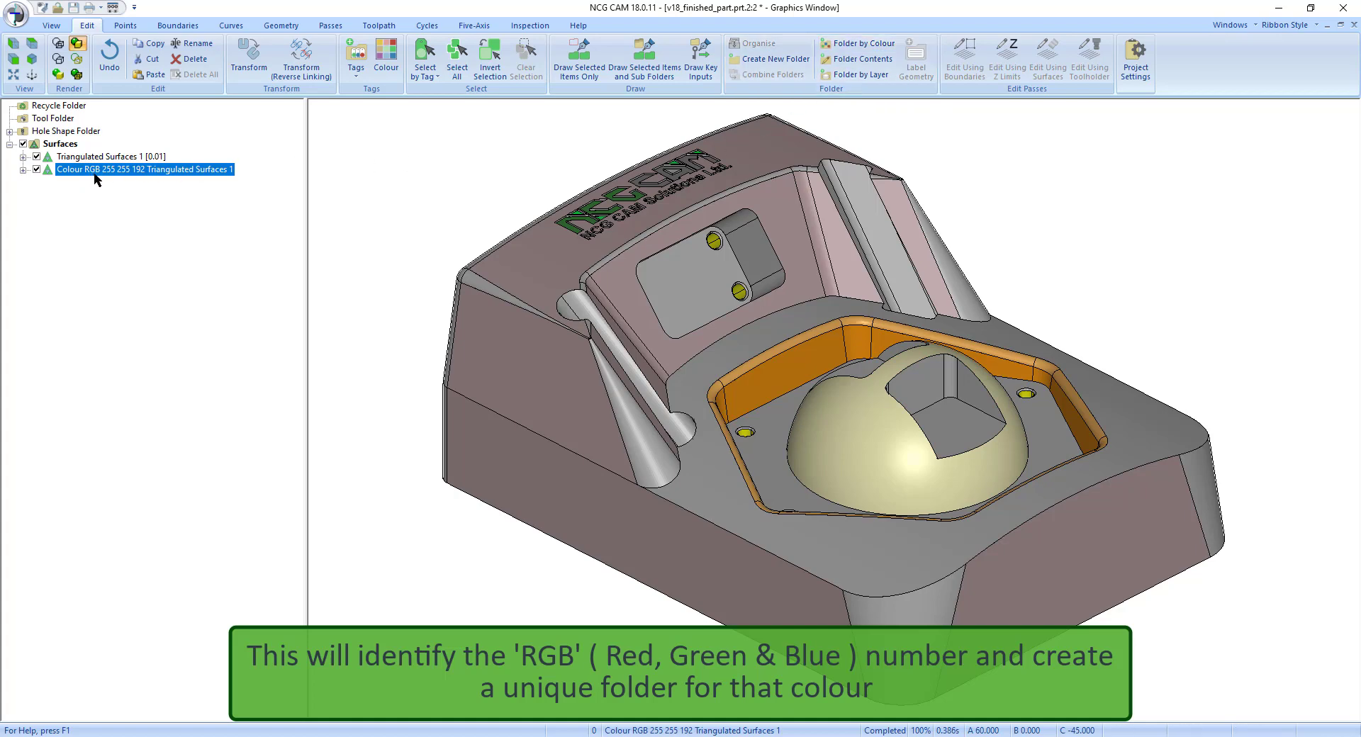
# - Create a silhouette boundary from the dome's colour folder and offset it outwards by a distance of 5
pyautogui.rightClick(172, 171)
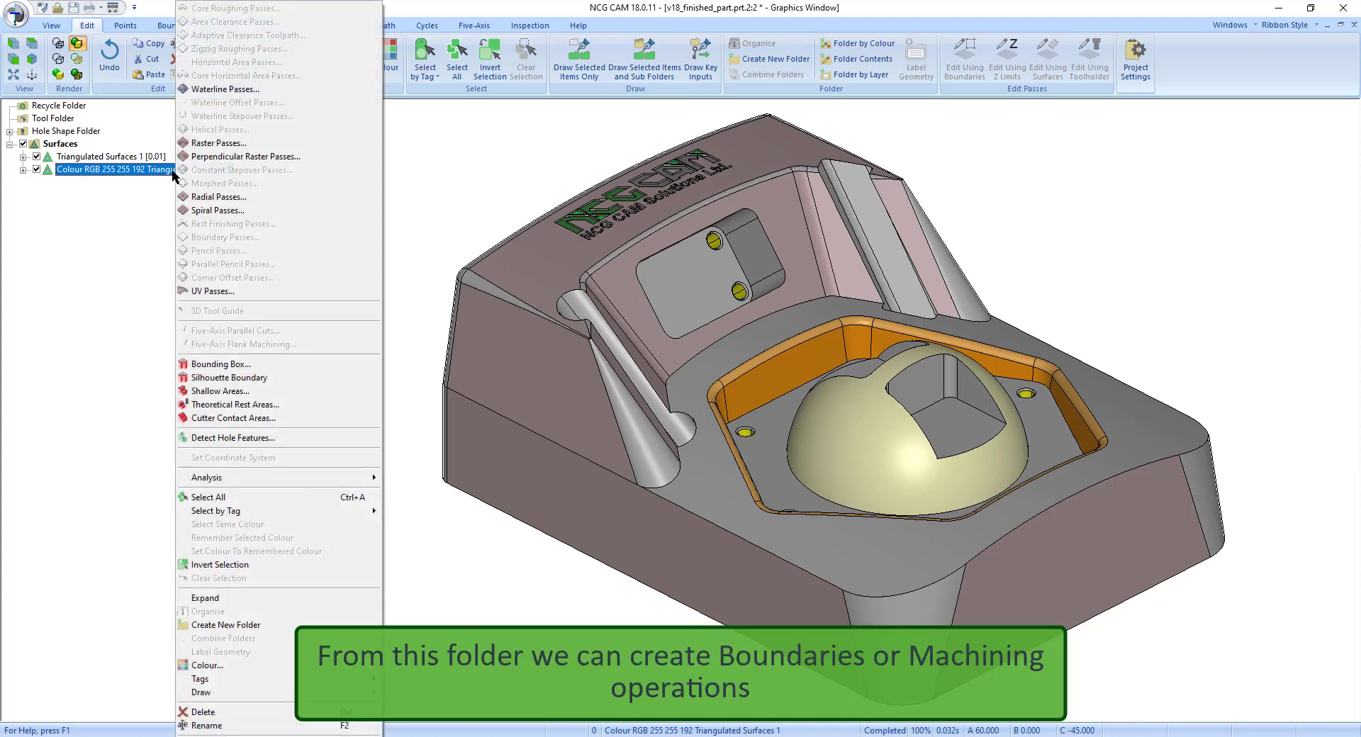
pyautogui.click(237, 377)
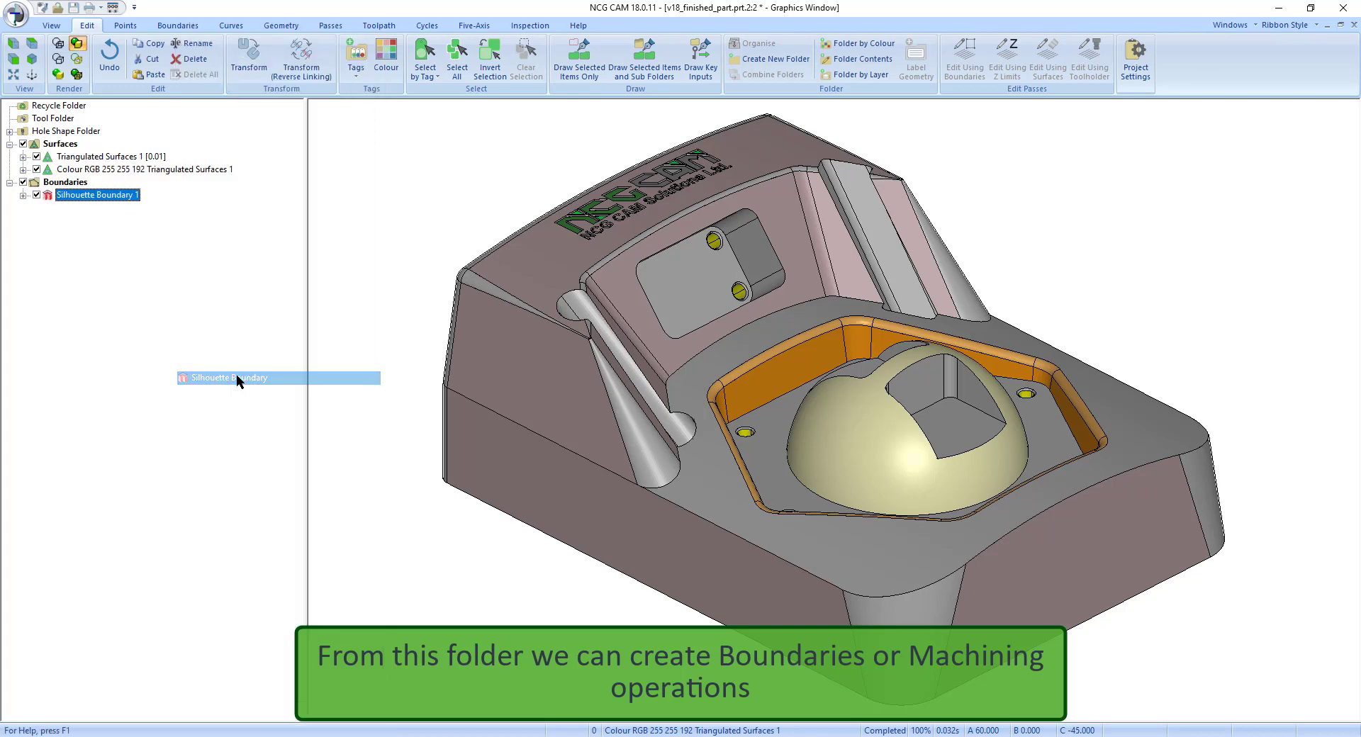
pyautogui.rightClick(120, 196)
pyautogui.click(169, 205)
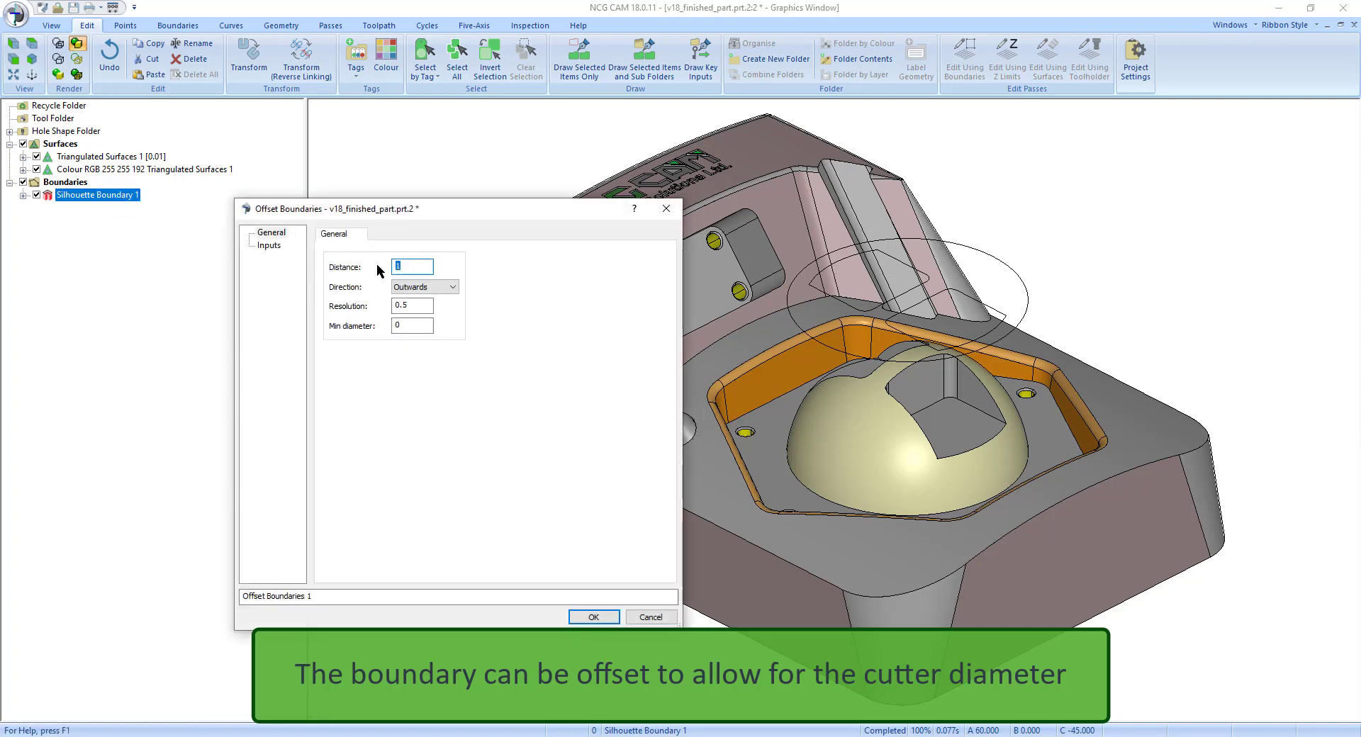
pyautogui.write('5')
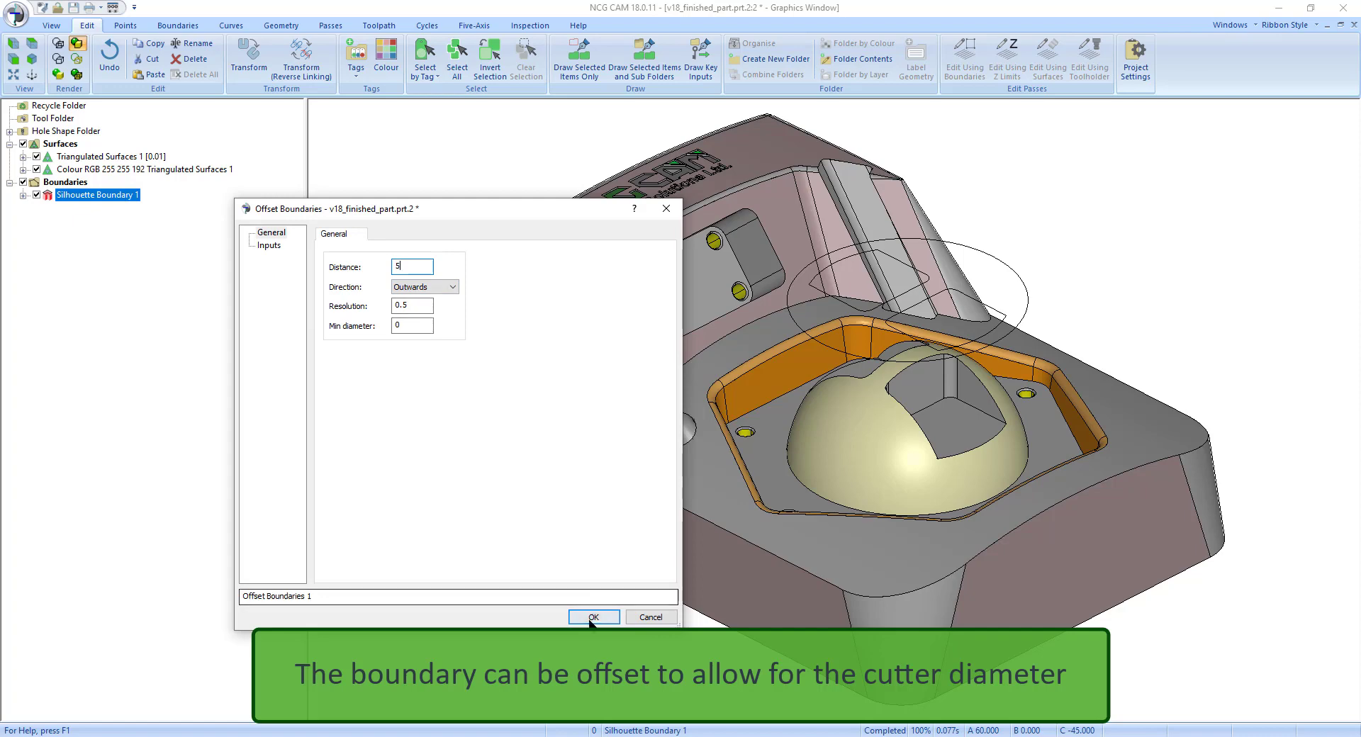
pyautogui.click(593, 617)
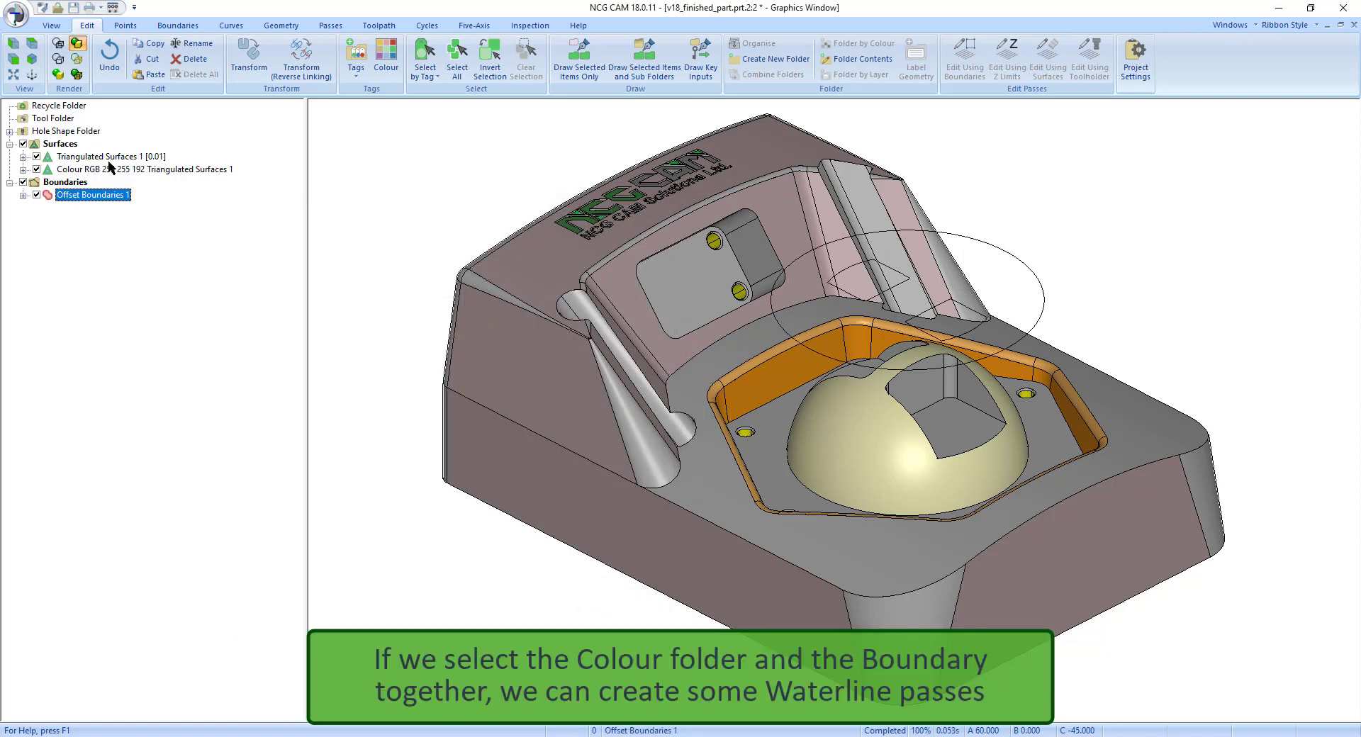
# - Start Waterline Passes from the colour folder and offset boundary, loading the "10mm Dia Ballnose + BT40-SK 16-105 long" tool from the database
pyautogui.click(87, 169)
pyautogui.keyDown('ctrl'); pyautogui.click(107, 196); pyautogui.keyUp('ctrl')
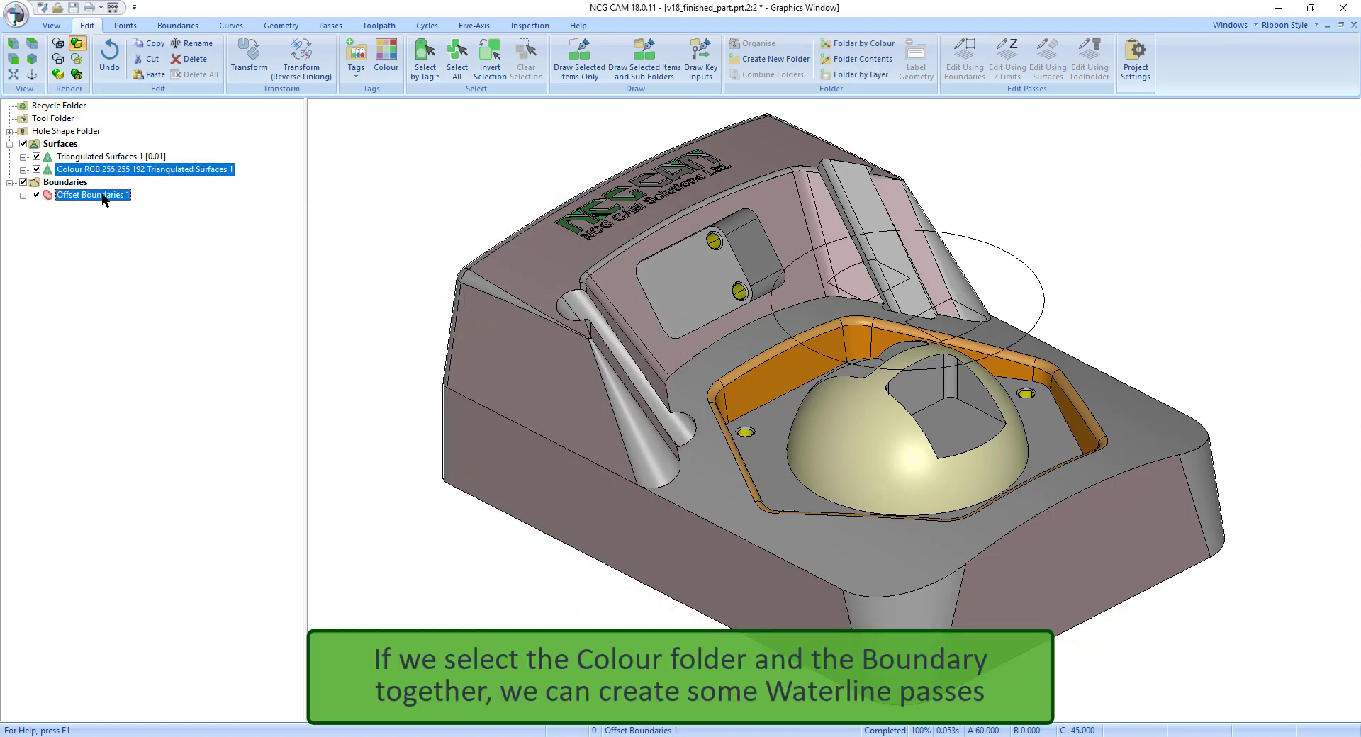
pyautogui.rightClick(107, 196)
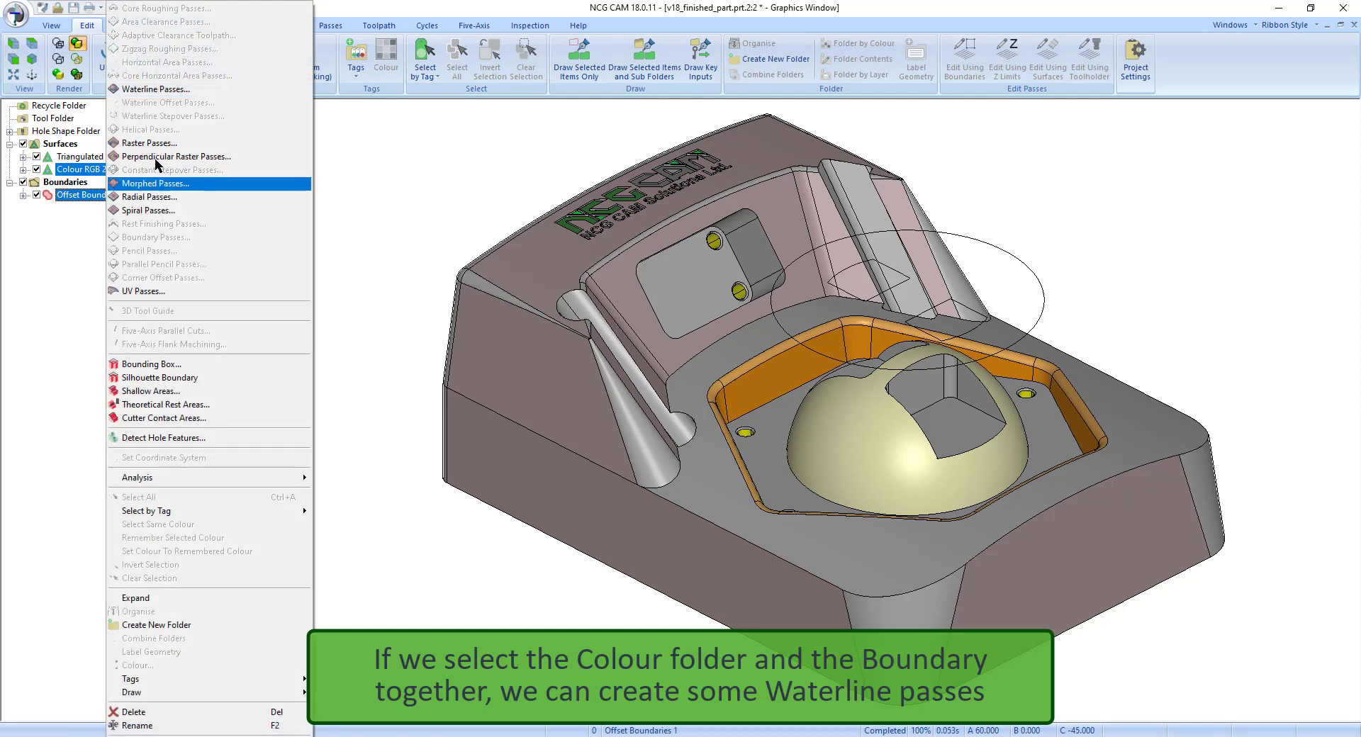
pyautogui.click(183, 91)
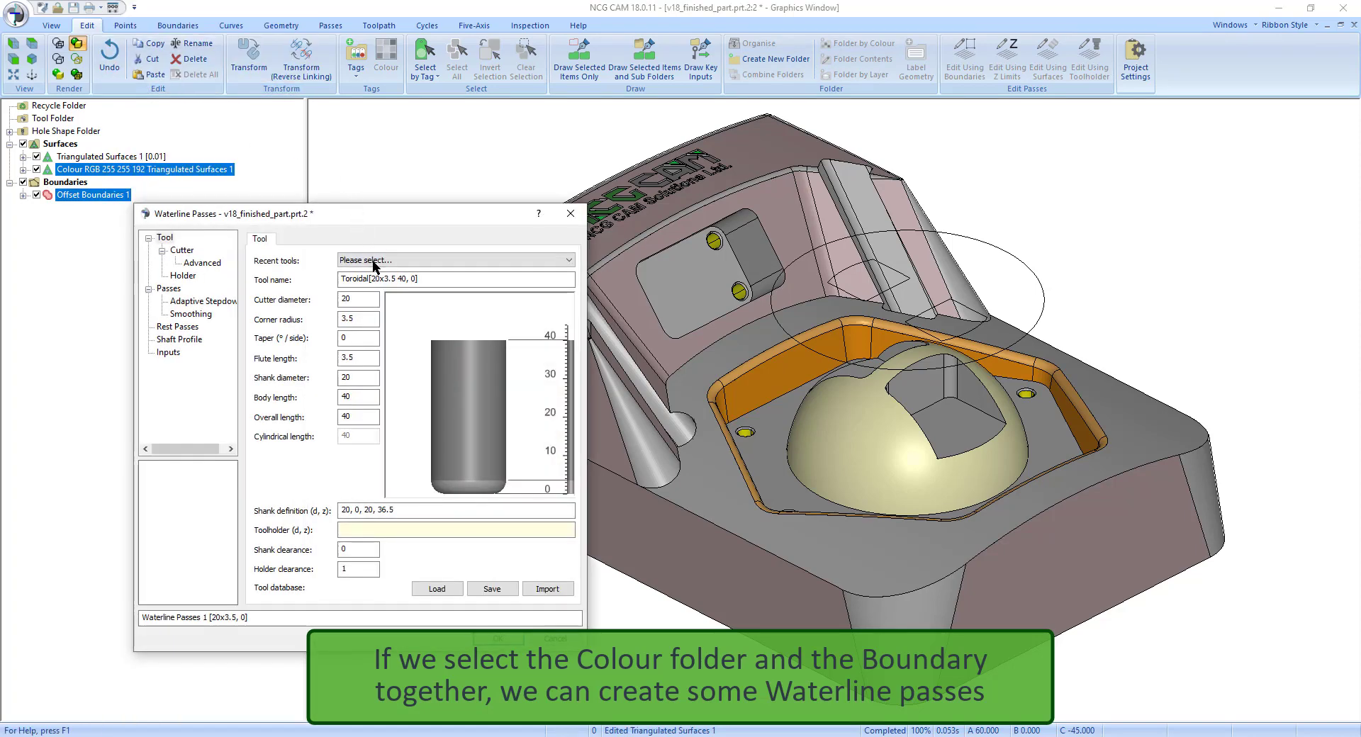
pyautogui.click(441, 591)
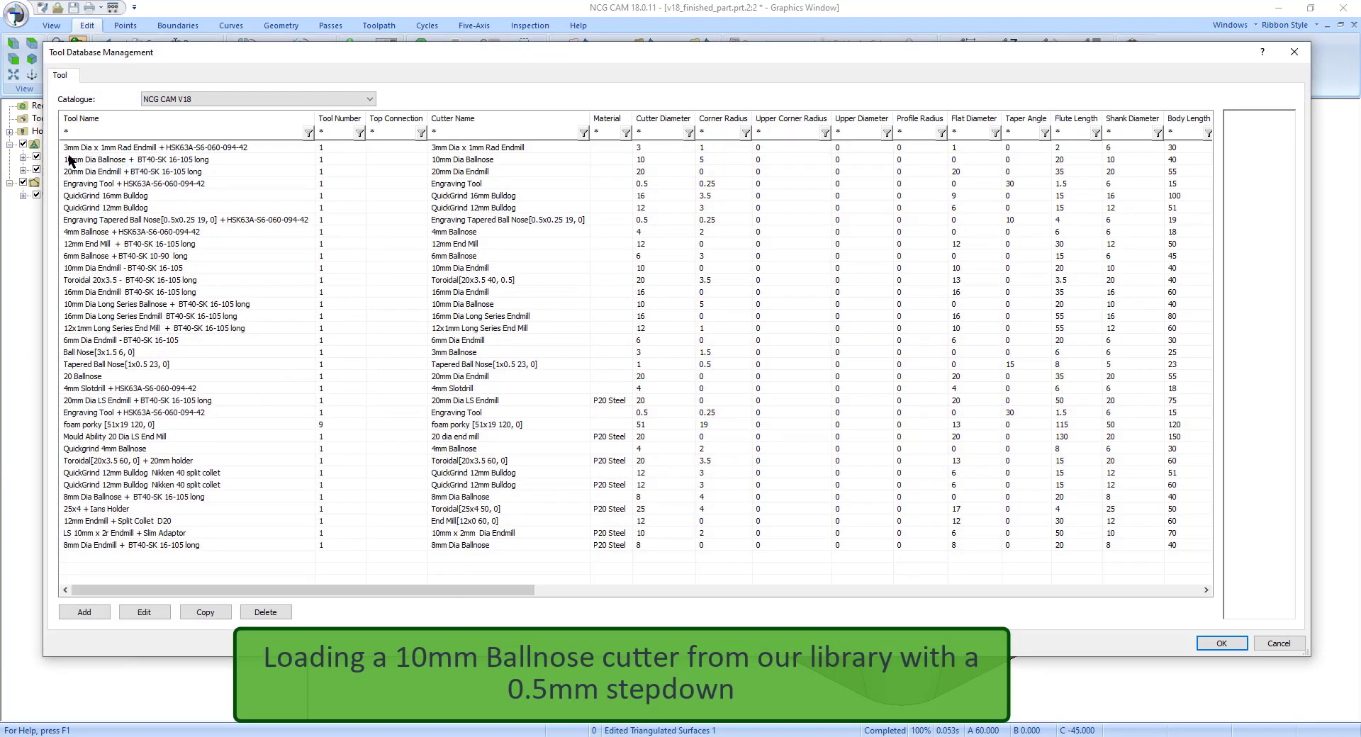
pyautogui.click(71, 160)
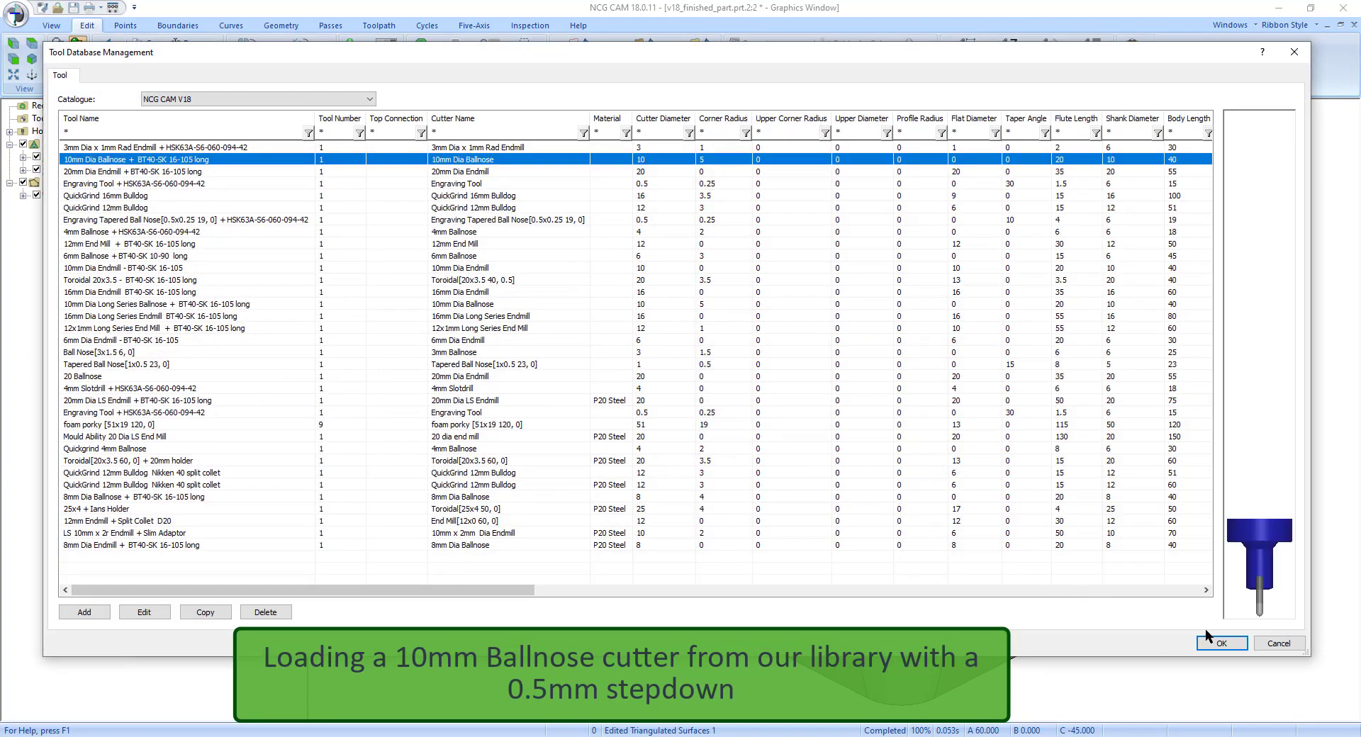
pyautogui.click(1221, 642)
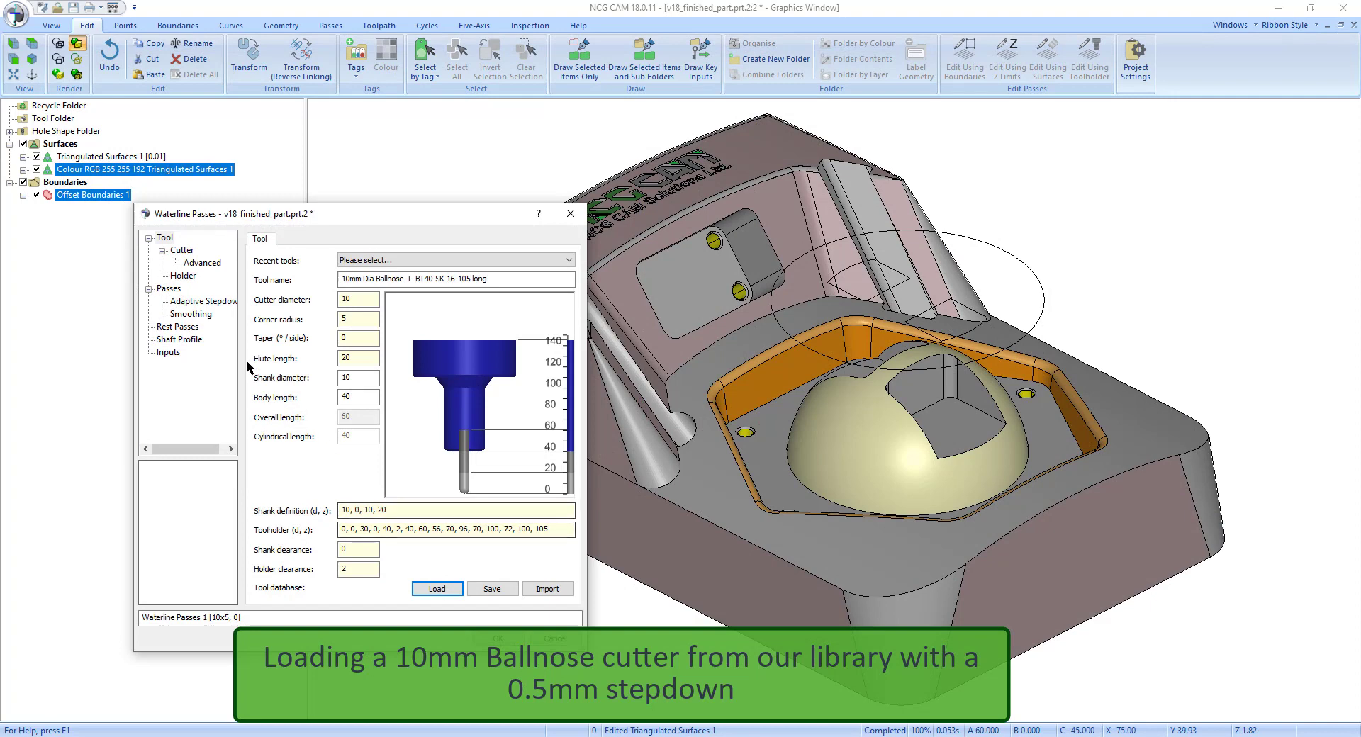
# - Set the waterline stepdown to 0.5 and calculate the passes
pyautogui.click(169, 289)
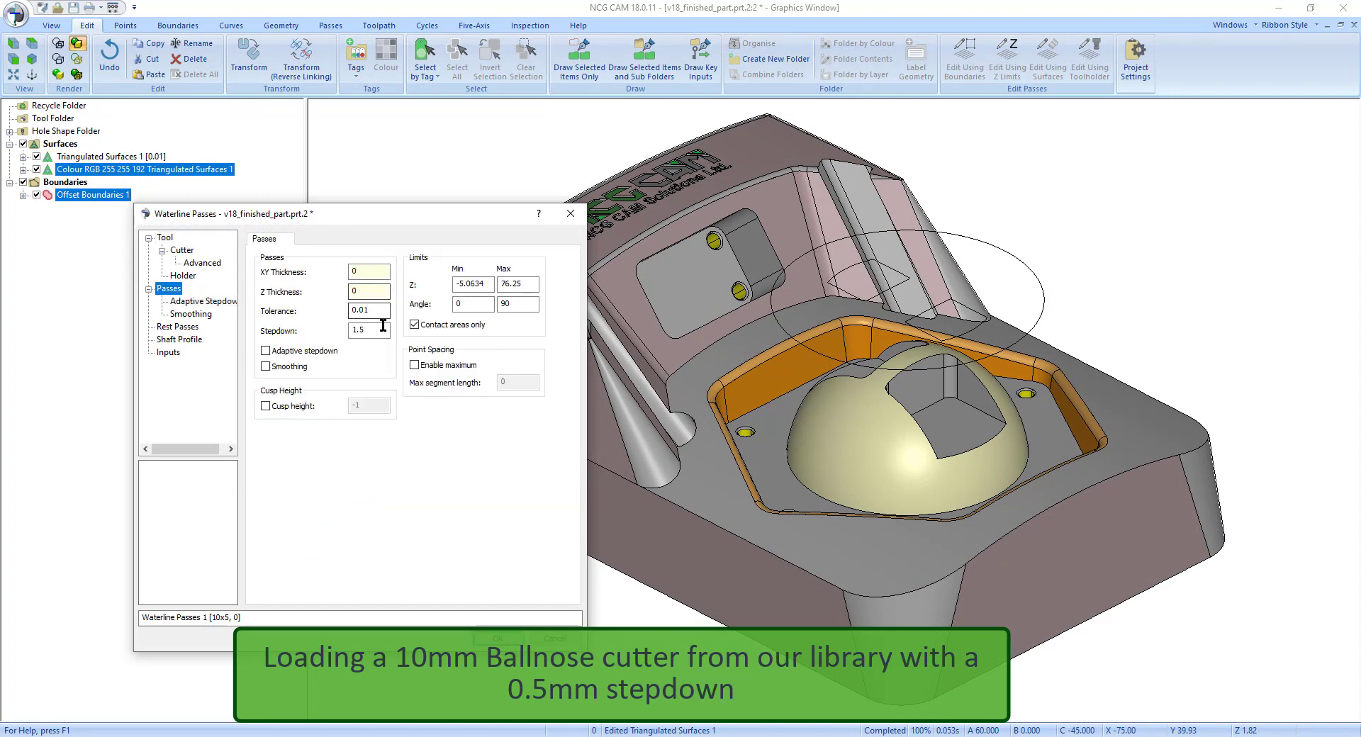
pyautogui.doubleClick(383, 325)
pyautogui.write('.5')
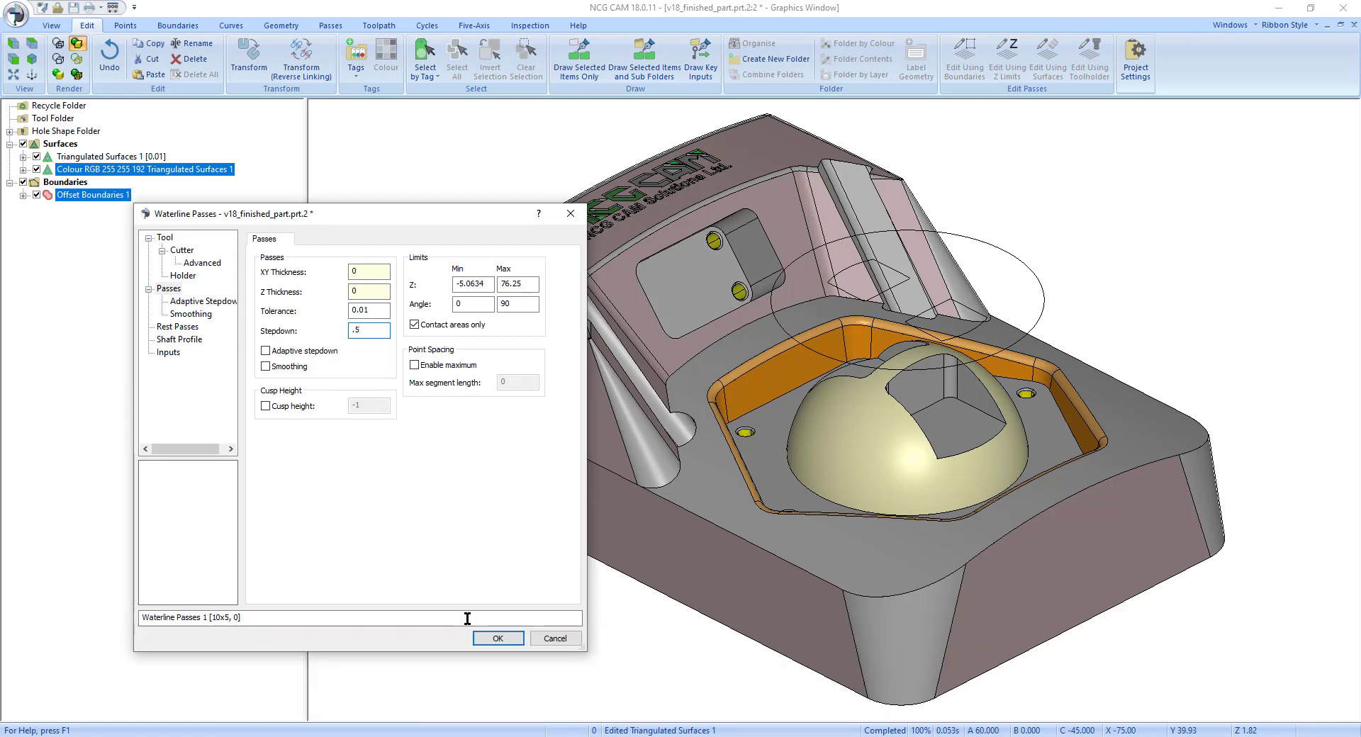
pyautogui.click(477, 636)
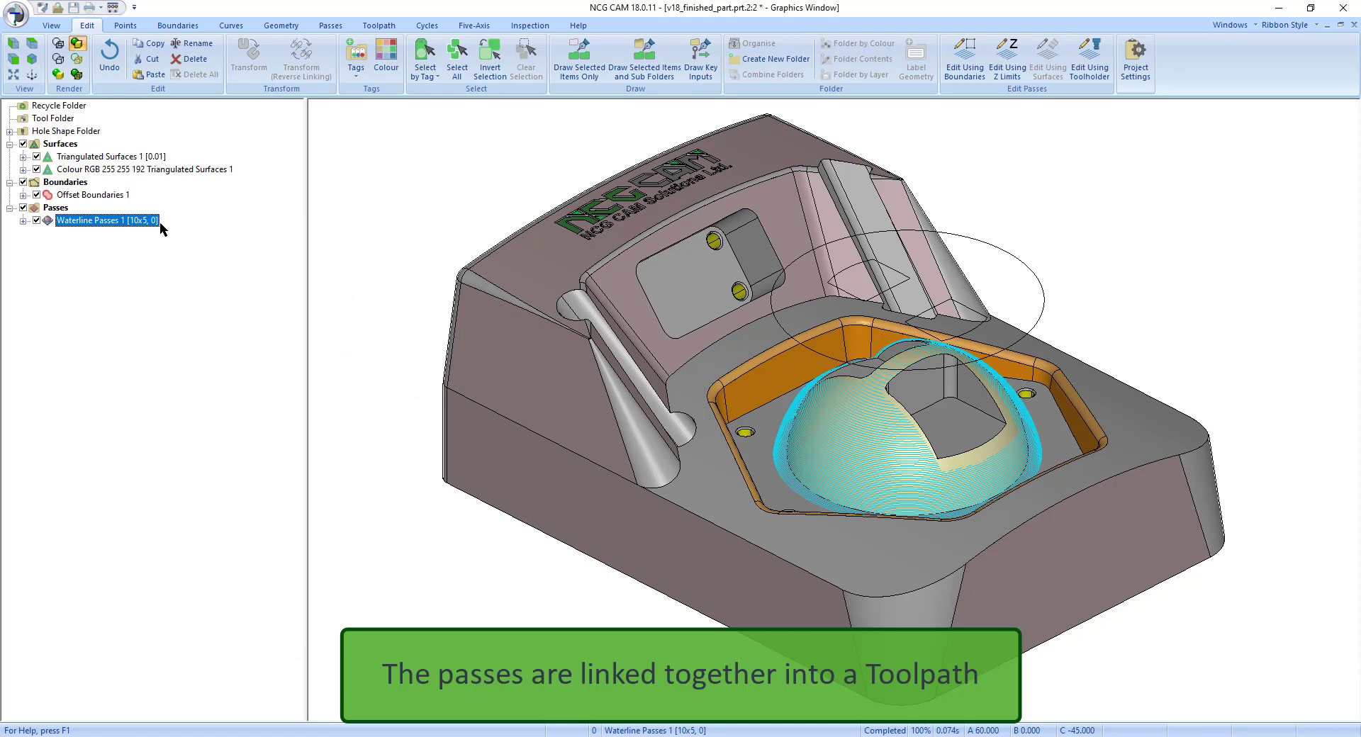
# - Link the waterline passes into a toolpath using the default linking settings
pyautogui.rightClick(140, 224)
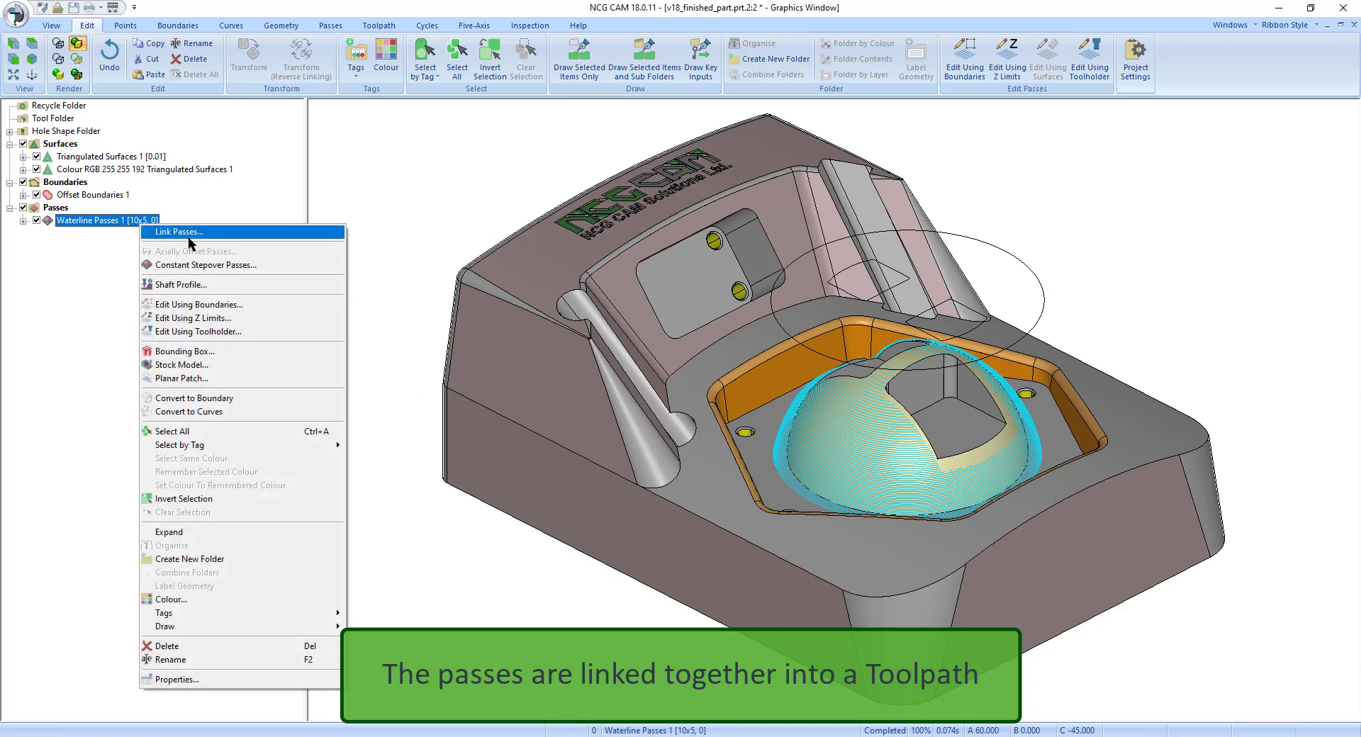
pyautogui.click(189, 237)
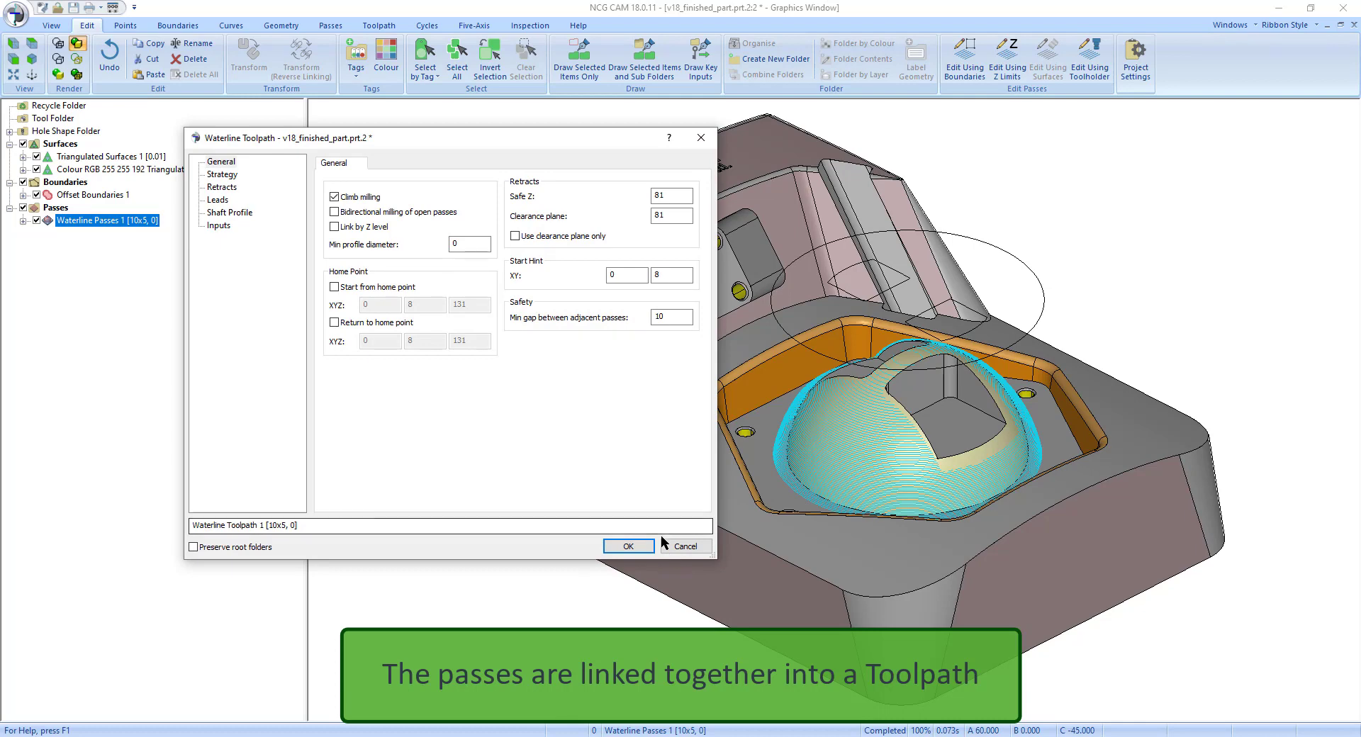
pyautogui.click(637, 543)
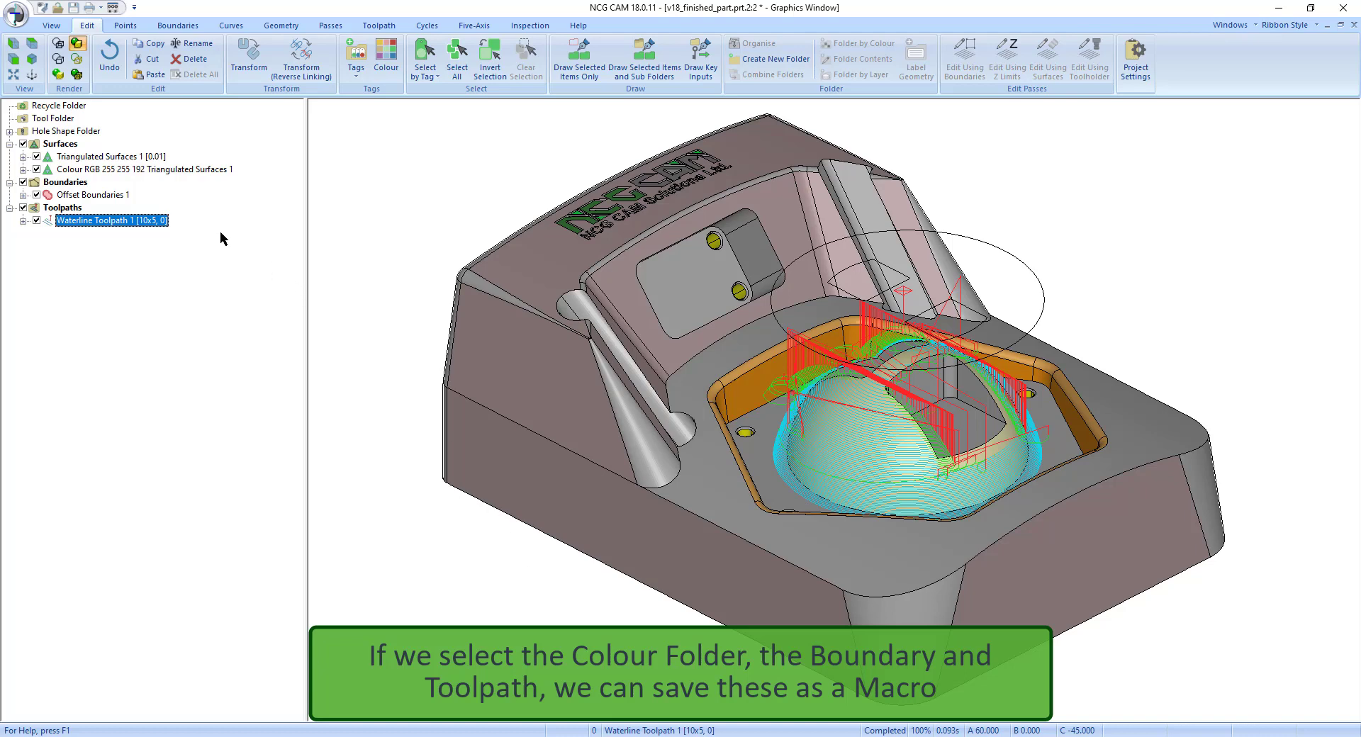
# - Save the colour folder, offset boundary and waterline toolpath as a macro named "Colour Selection", with No dialogs and Use input geometry set
pyautogui.click(124, 169)
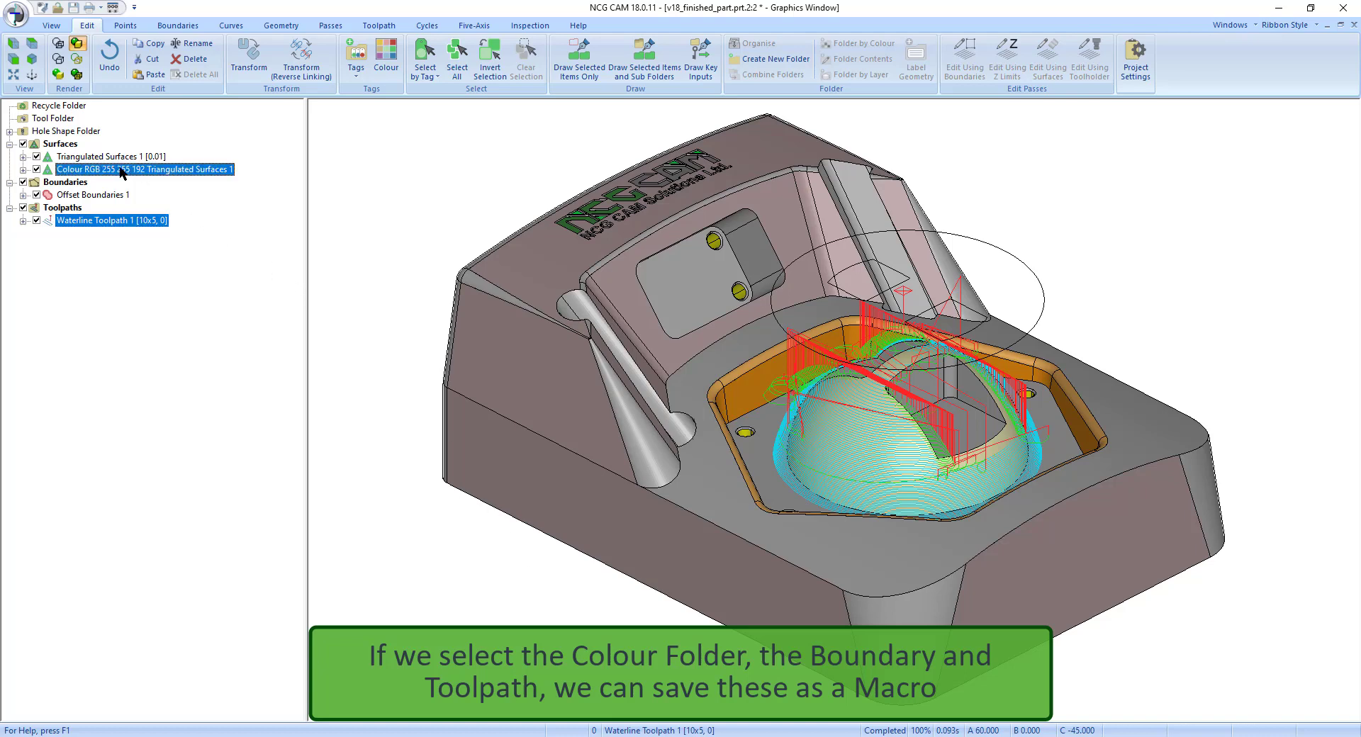
pyautogui.keyDown('ctrl'); pyautogui.click(92, 195); pyautogui.keyUp('ctrl')
pyautogui.keyDown('ctrl'); pyautogui.click(110, 221); pyautogui.keyUp('ctrl')
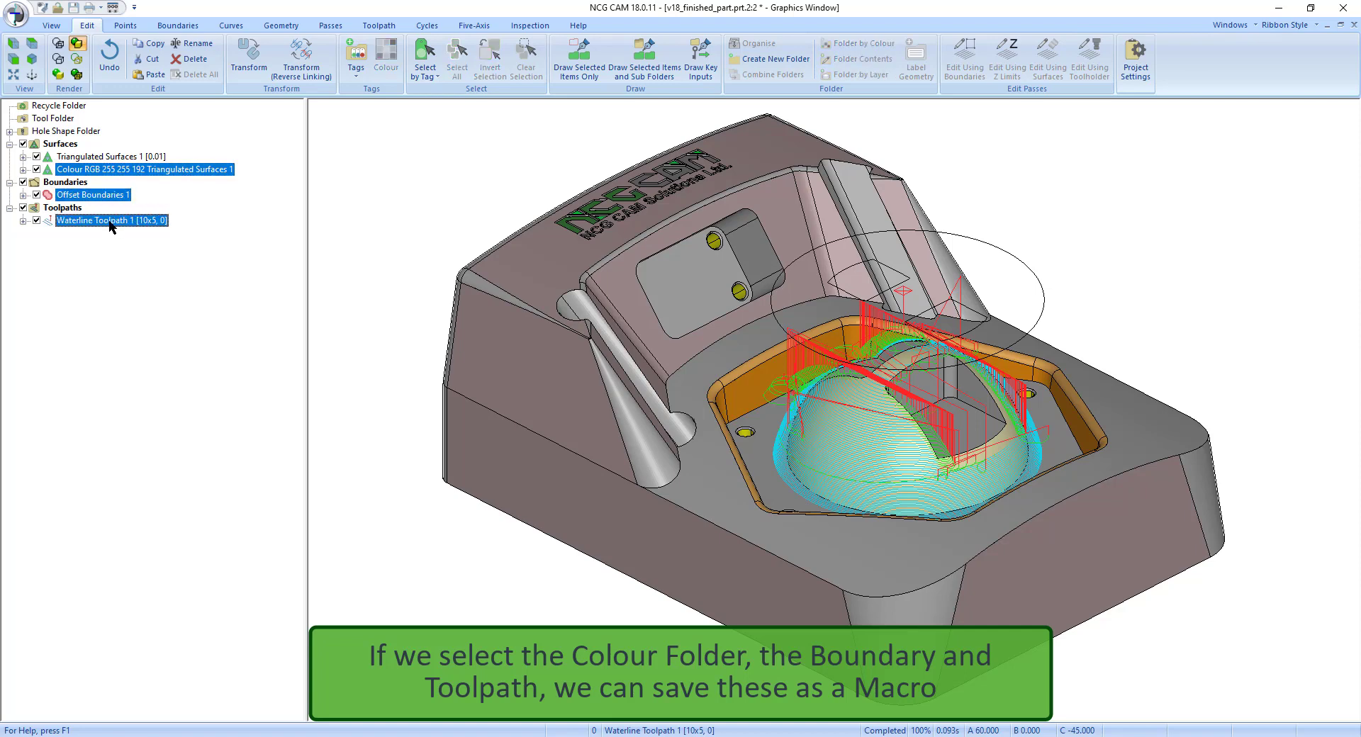
pyautogui.click(16, 14)
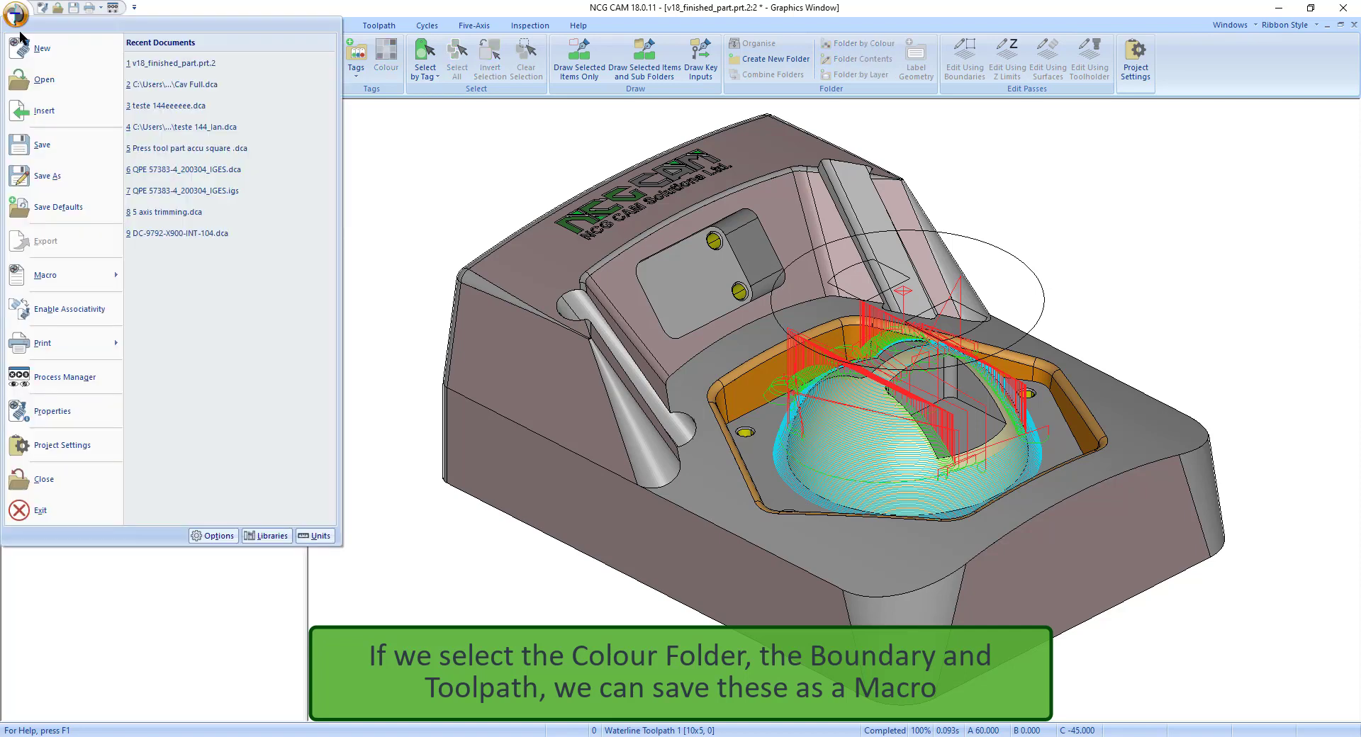
pyautogui.moveTo(78, 274)
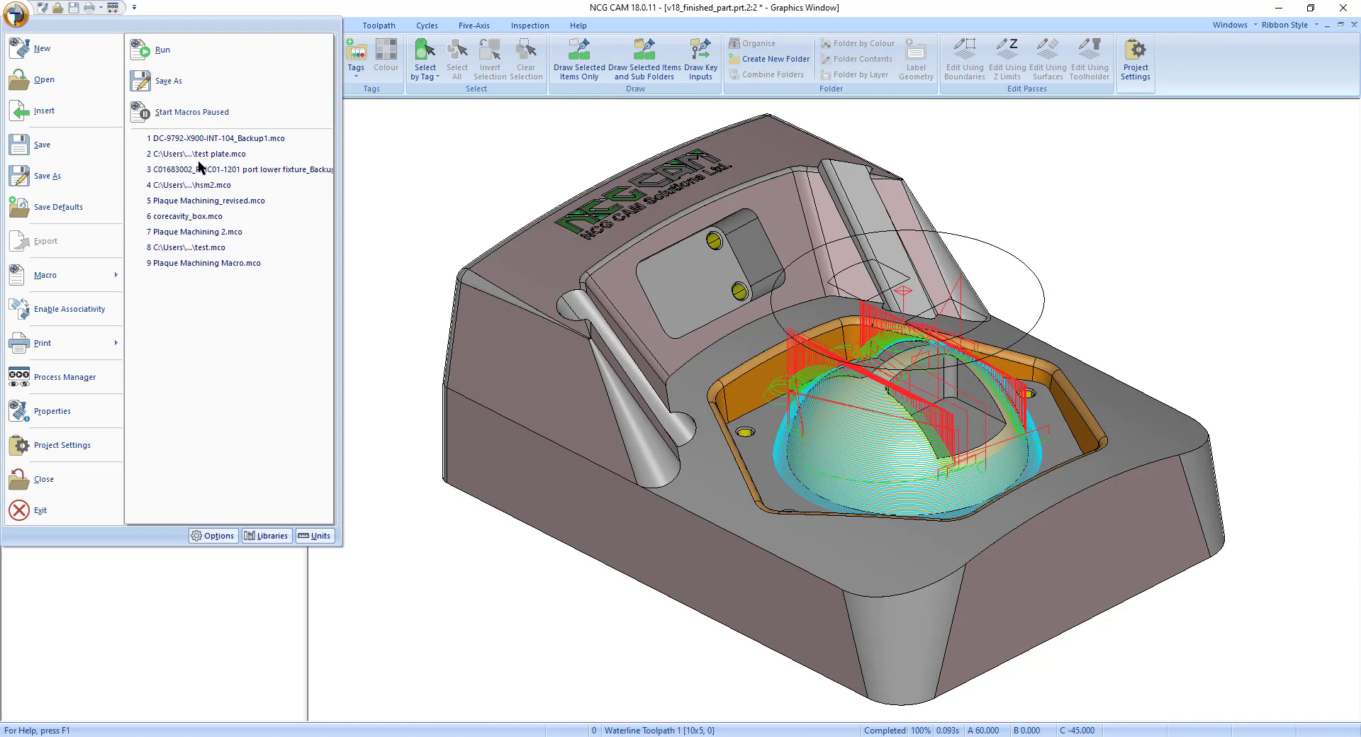
pyautogui.click(169, 81)
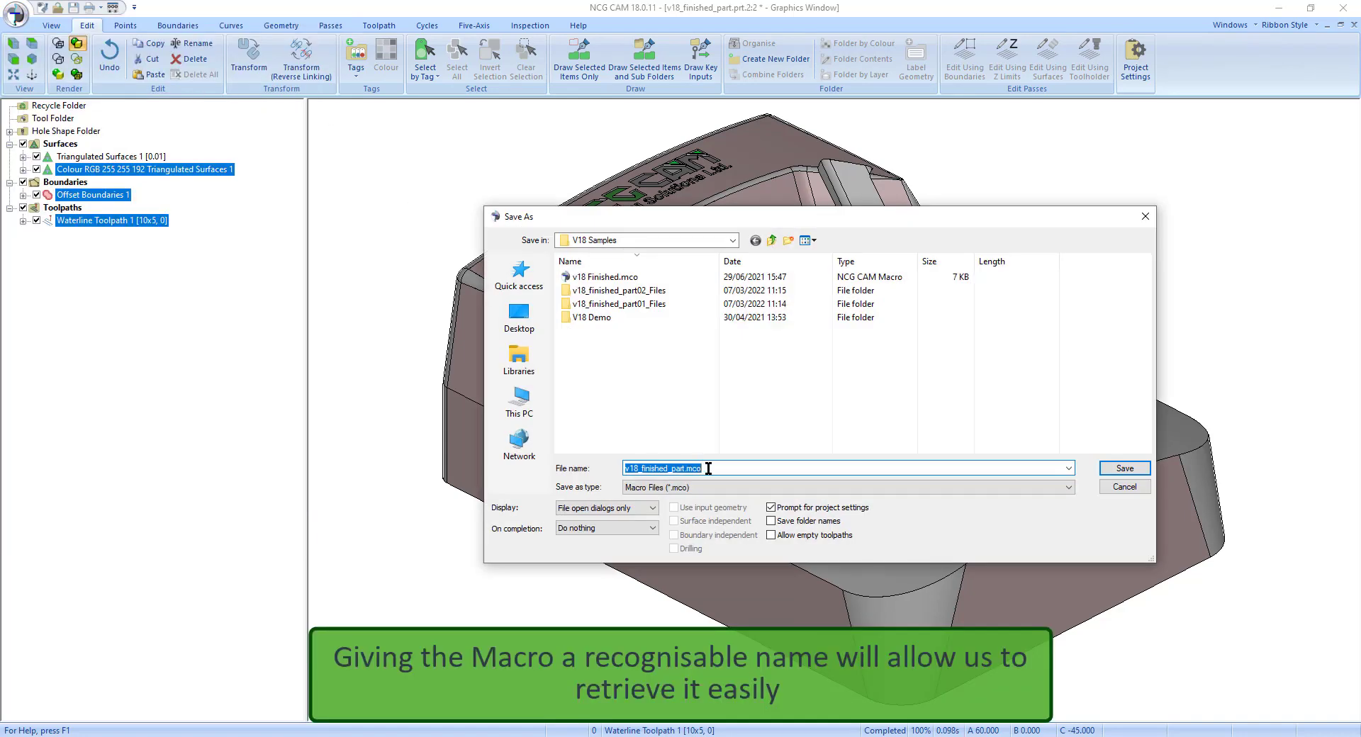
pyautogui.write('Colour Selection')
pyautogui.click(650, 508)
pyautogui.click(595, 523)
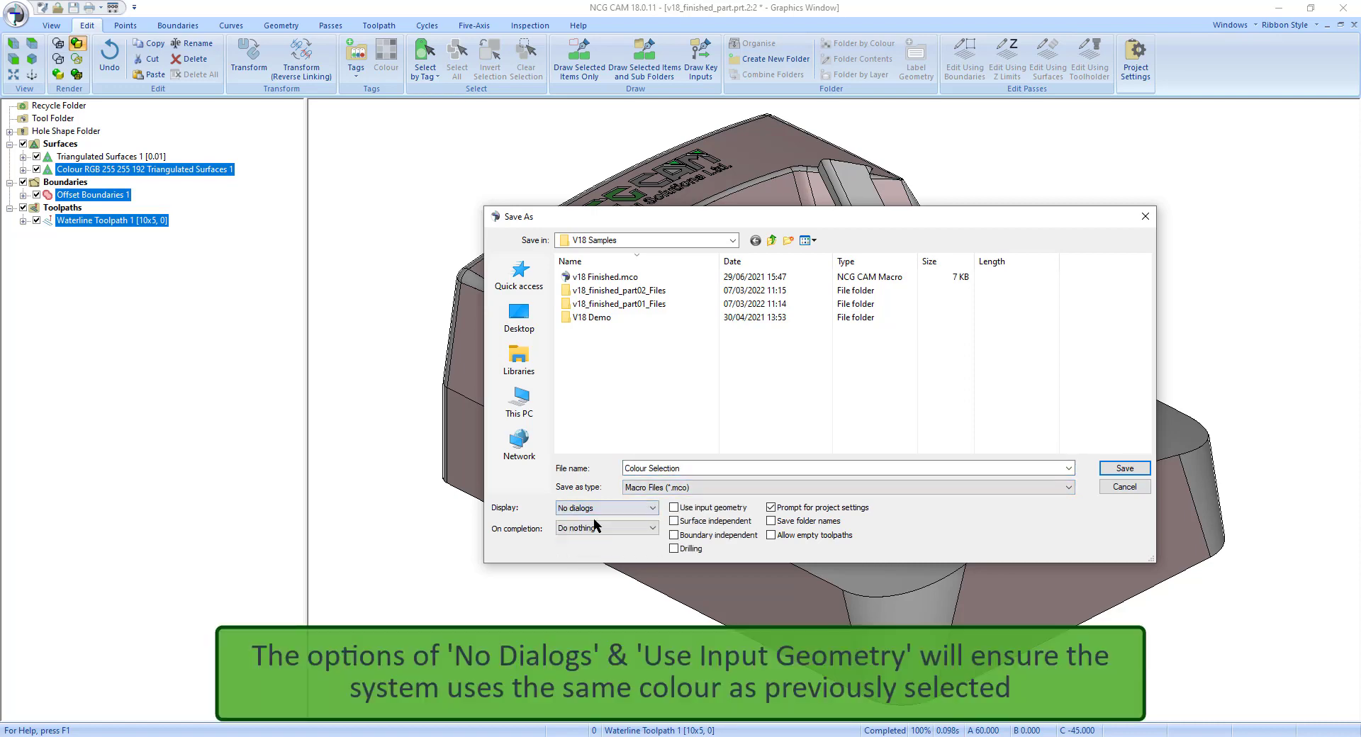
pyautogui.click(706, 512)
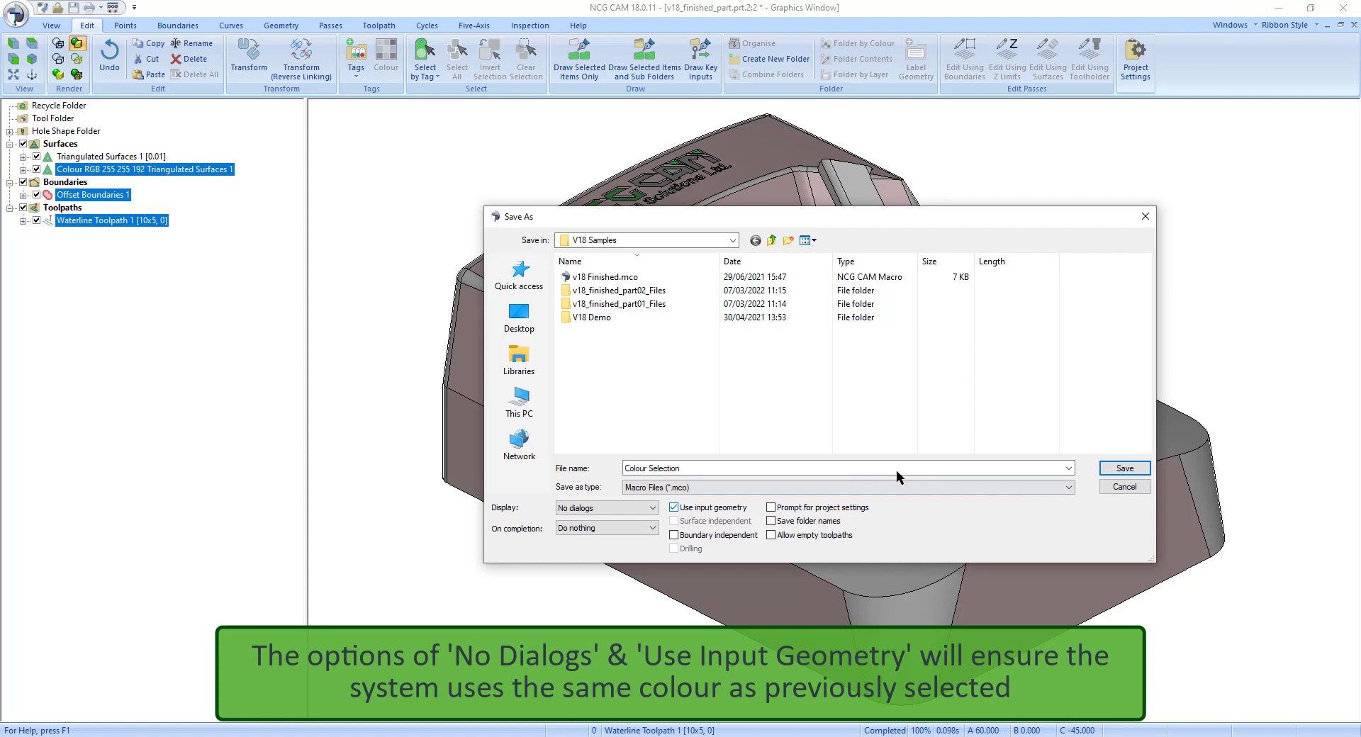
pyautogui.click(1125, 469)
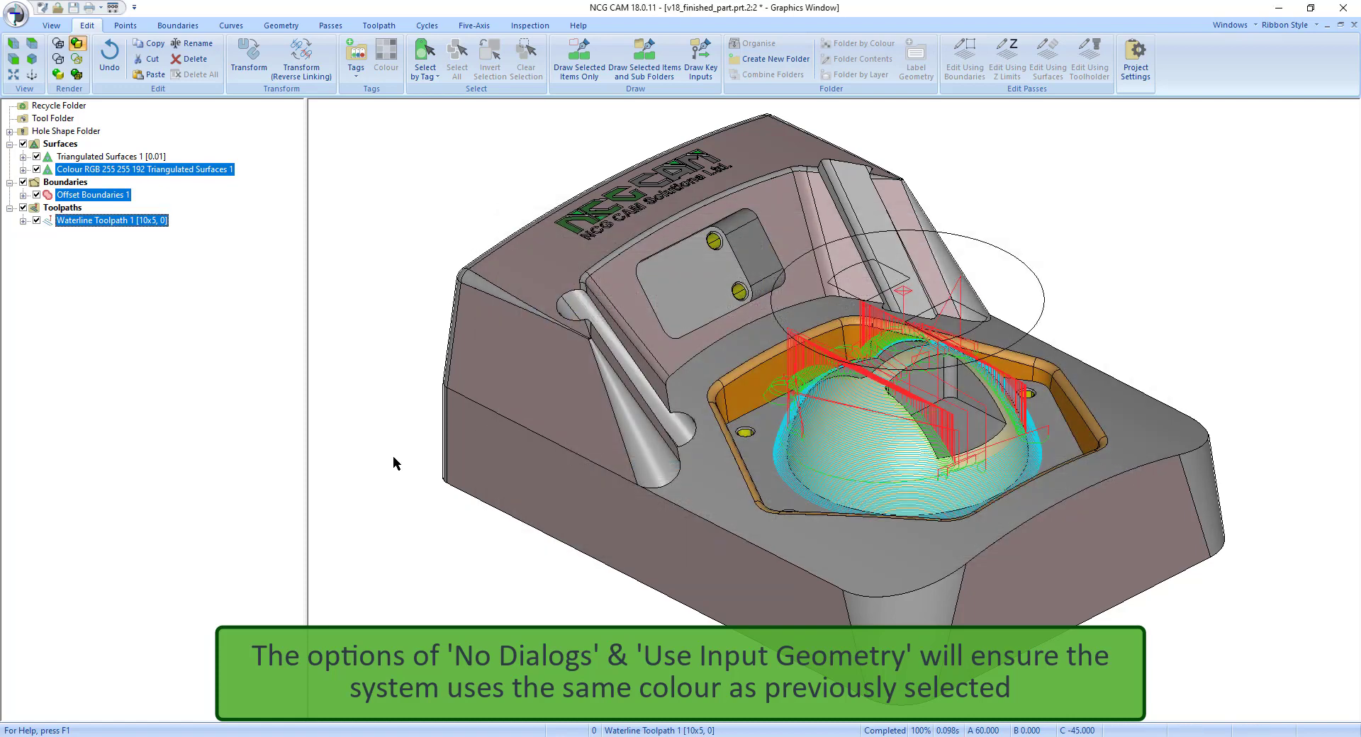
# - Delete the selected colour folder, offset boundary and waterline toolpath
pyautogui.rightClick(116, 170)
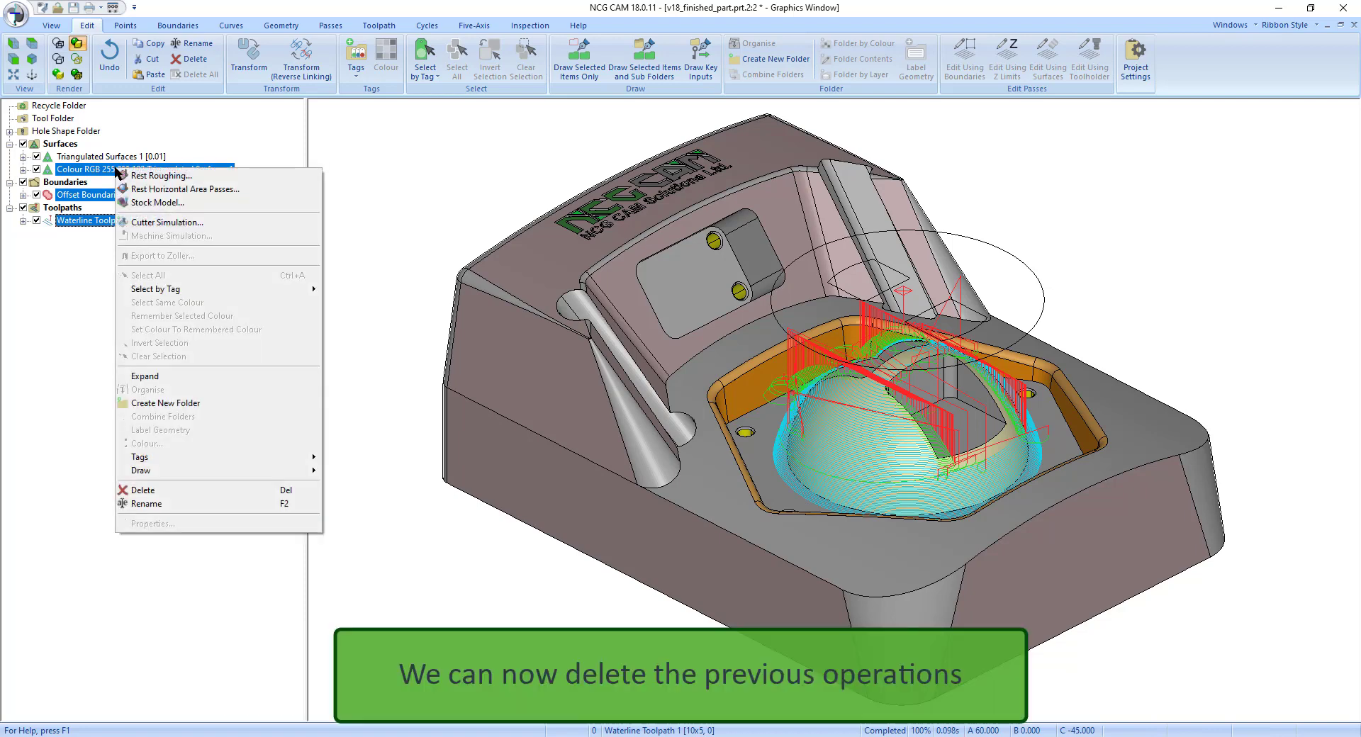
pyautogui.click(153, 491)
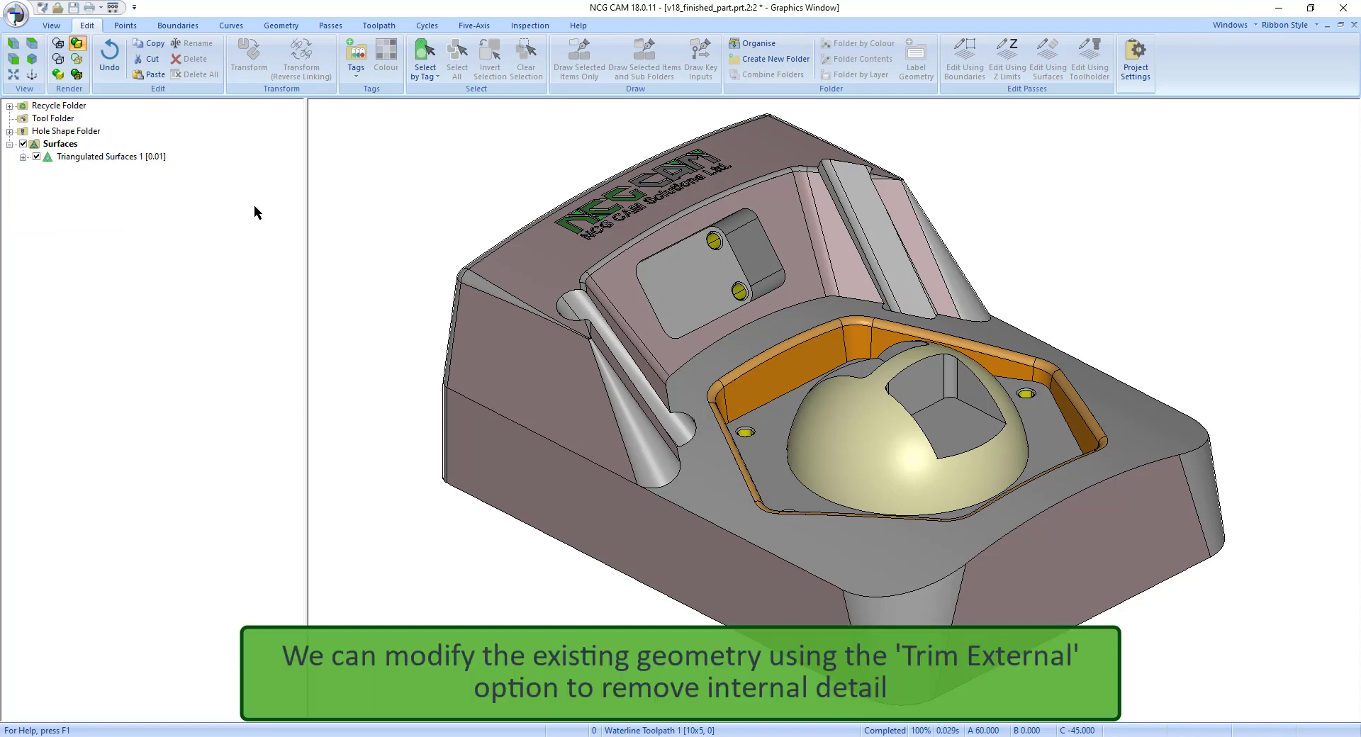
# - Externally trim the dome surface to remove its internal cut-outs, keeping the default tolerances
pyautogui.click(99, 157)
pyautogui.click(858, 431)
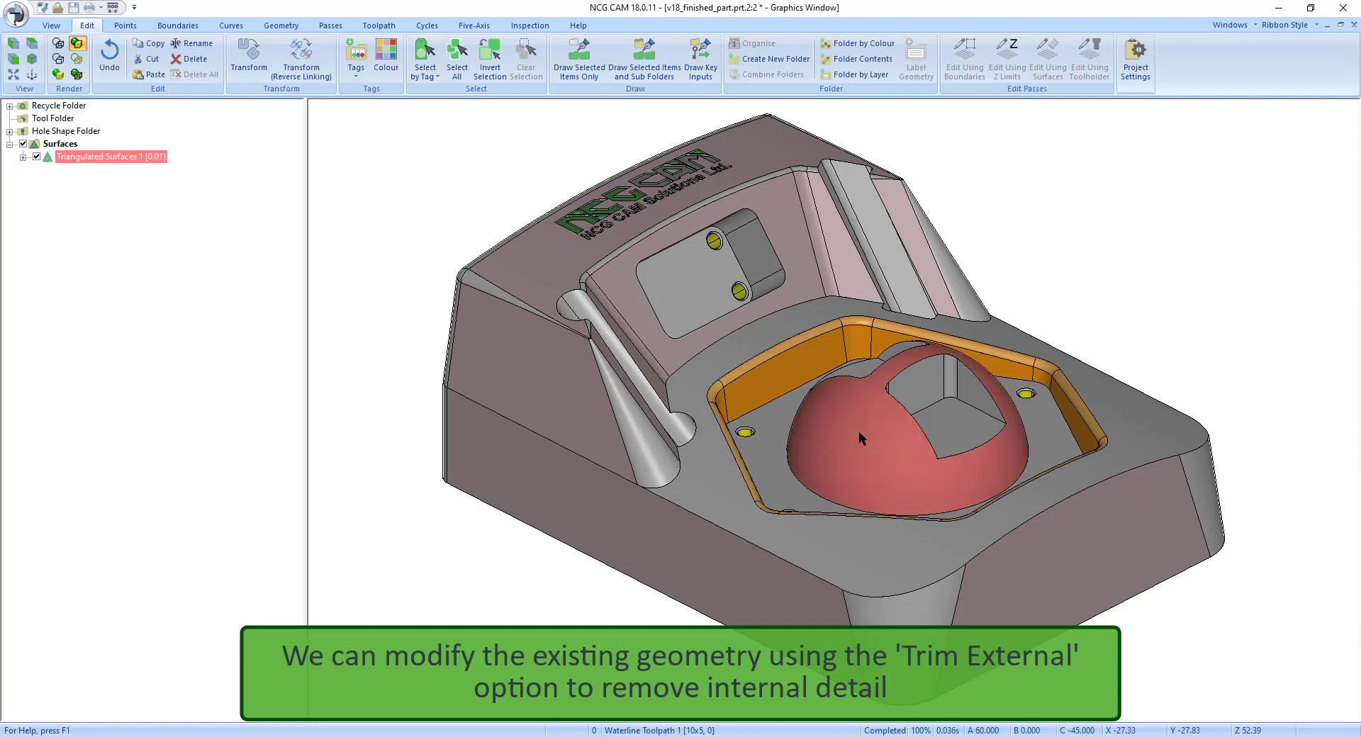
pyautogui.click(280, 26)
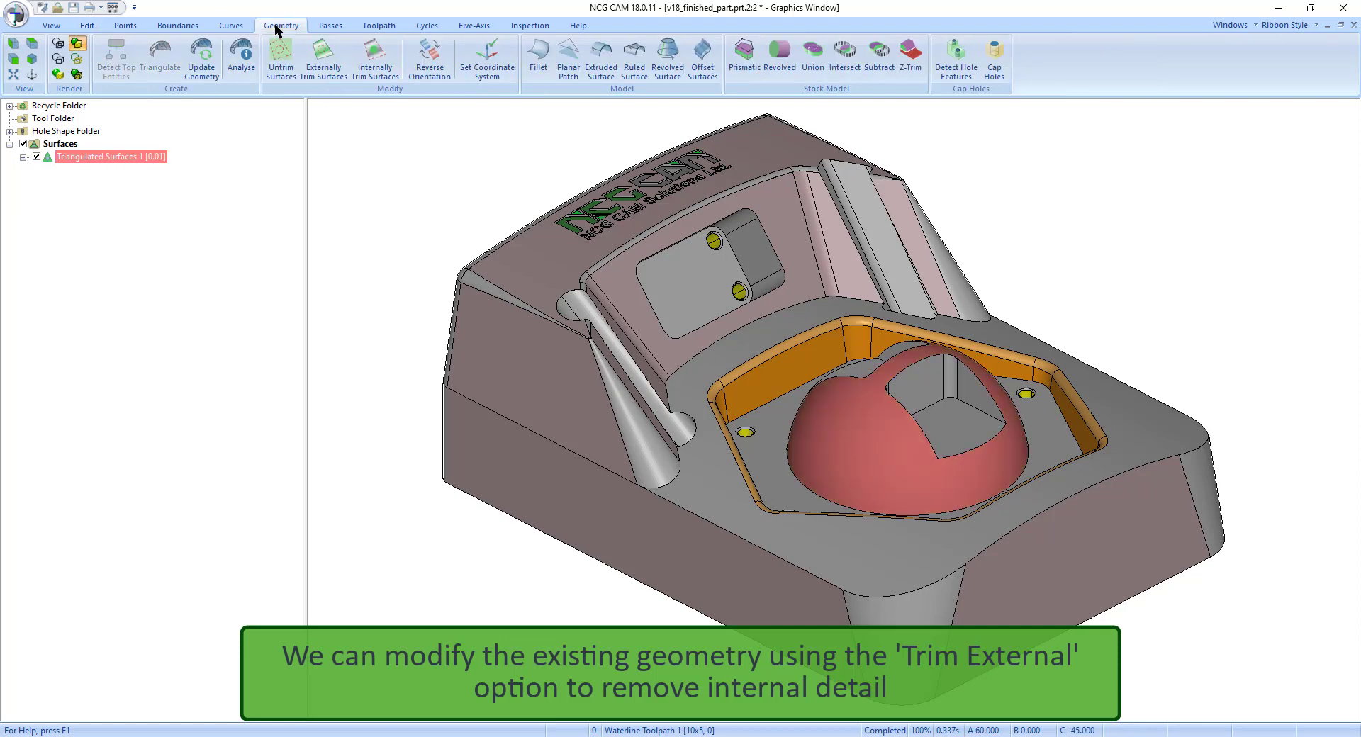
pyautogui.click(321, 56)
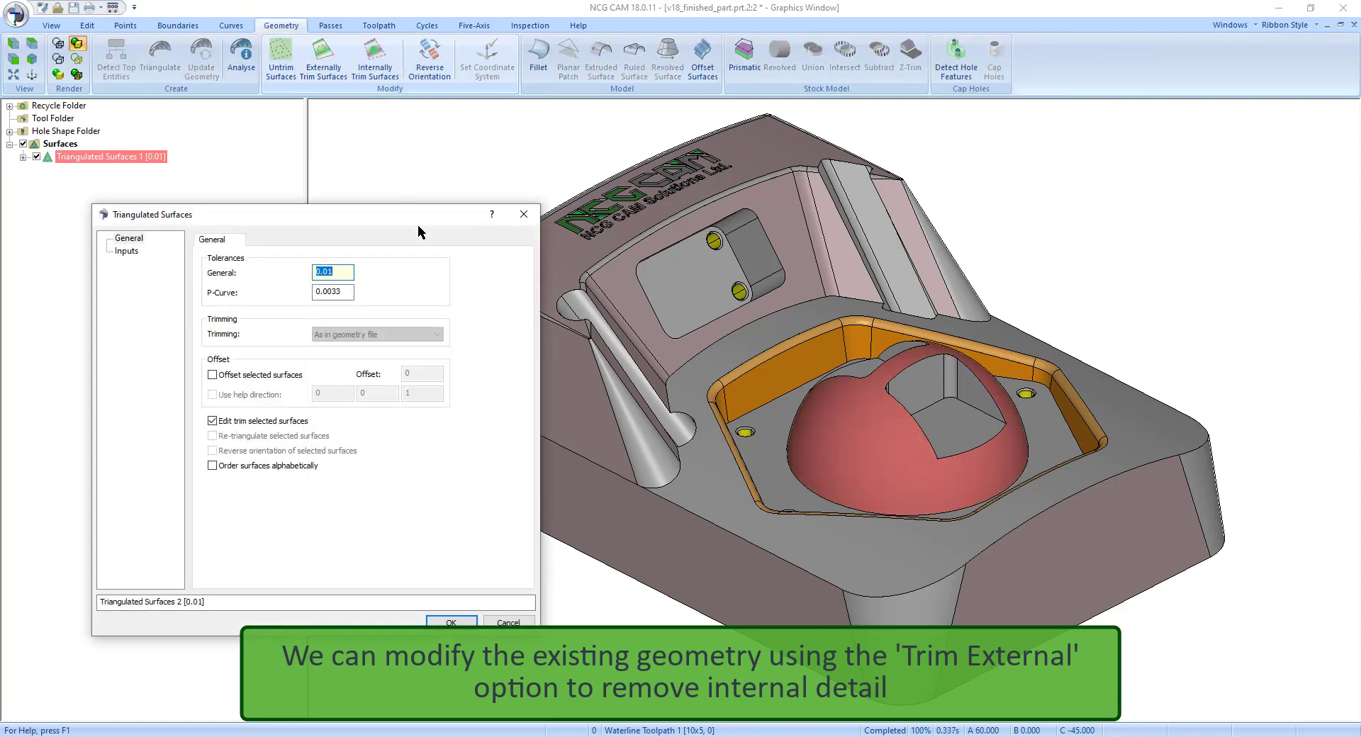
pyautogui.click(451, 622)
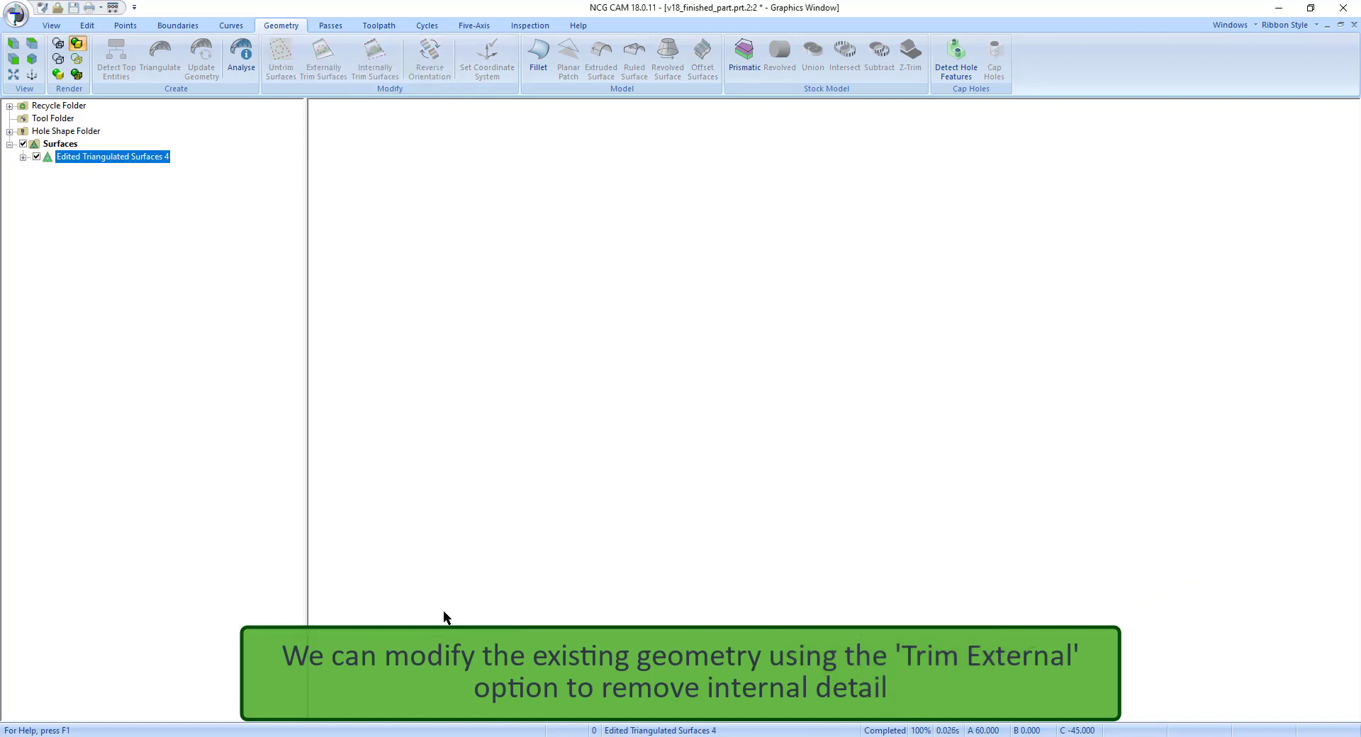
# - Externally trim the inclined recessed face behind the dome to remove its pocket, keeping the default tolerances
pyautogui.click(626, 280)
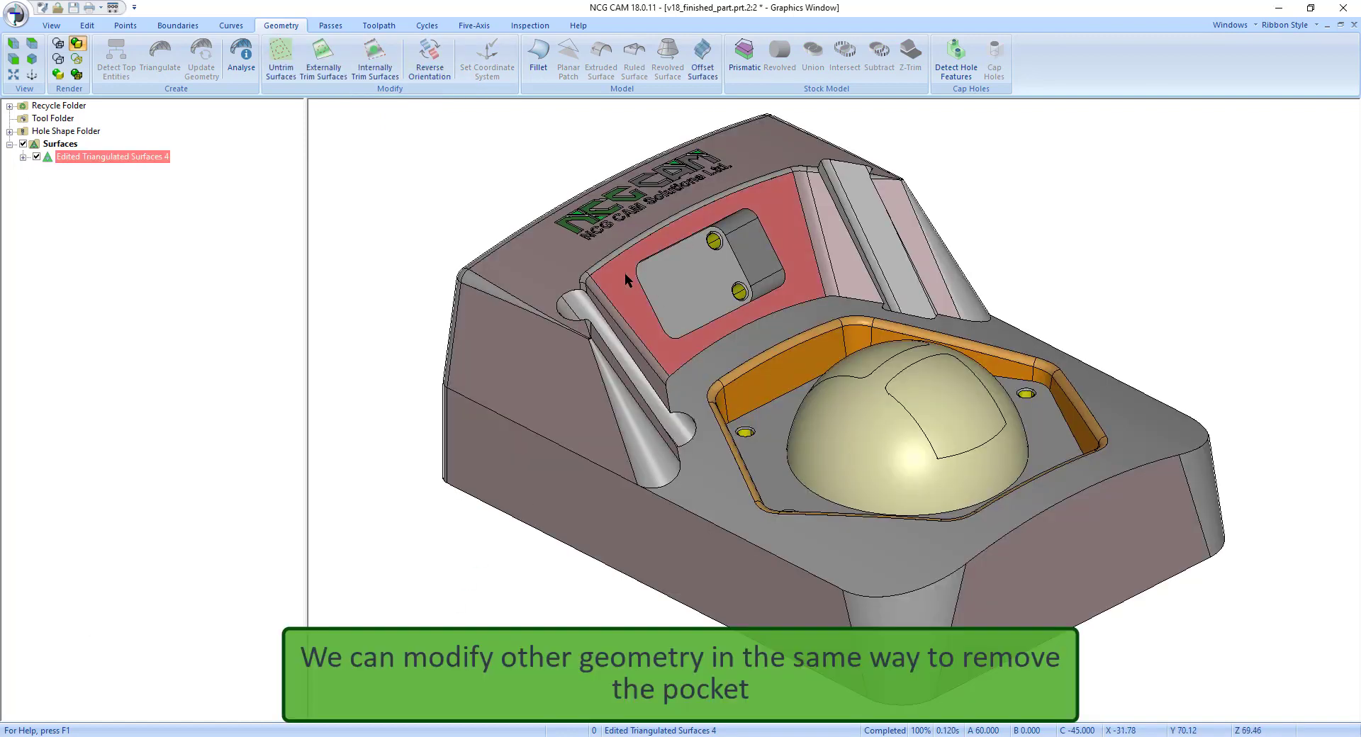
pyautogui.click(319, 55)
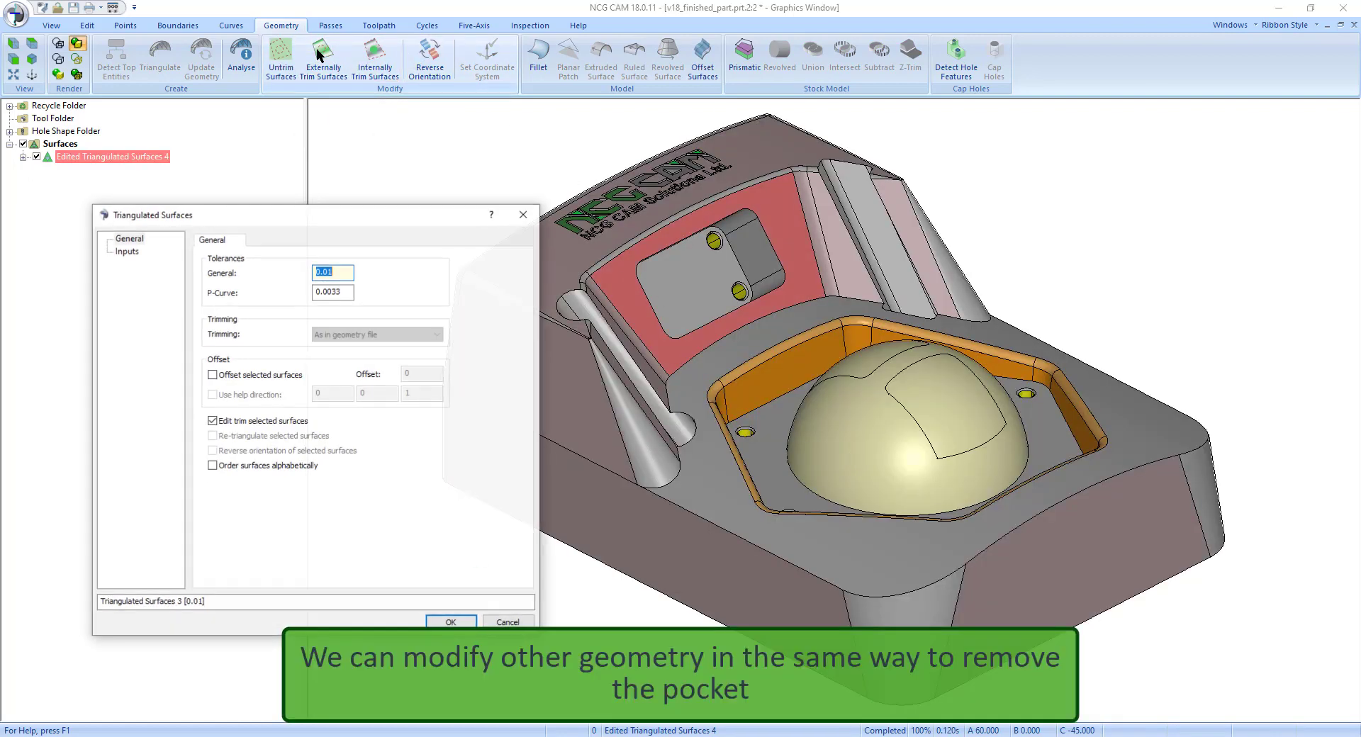
pyautogui.click(451, 622)
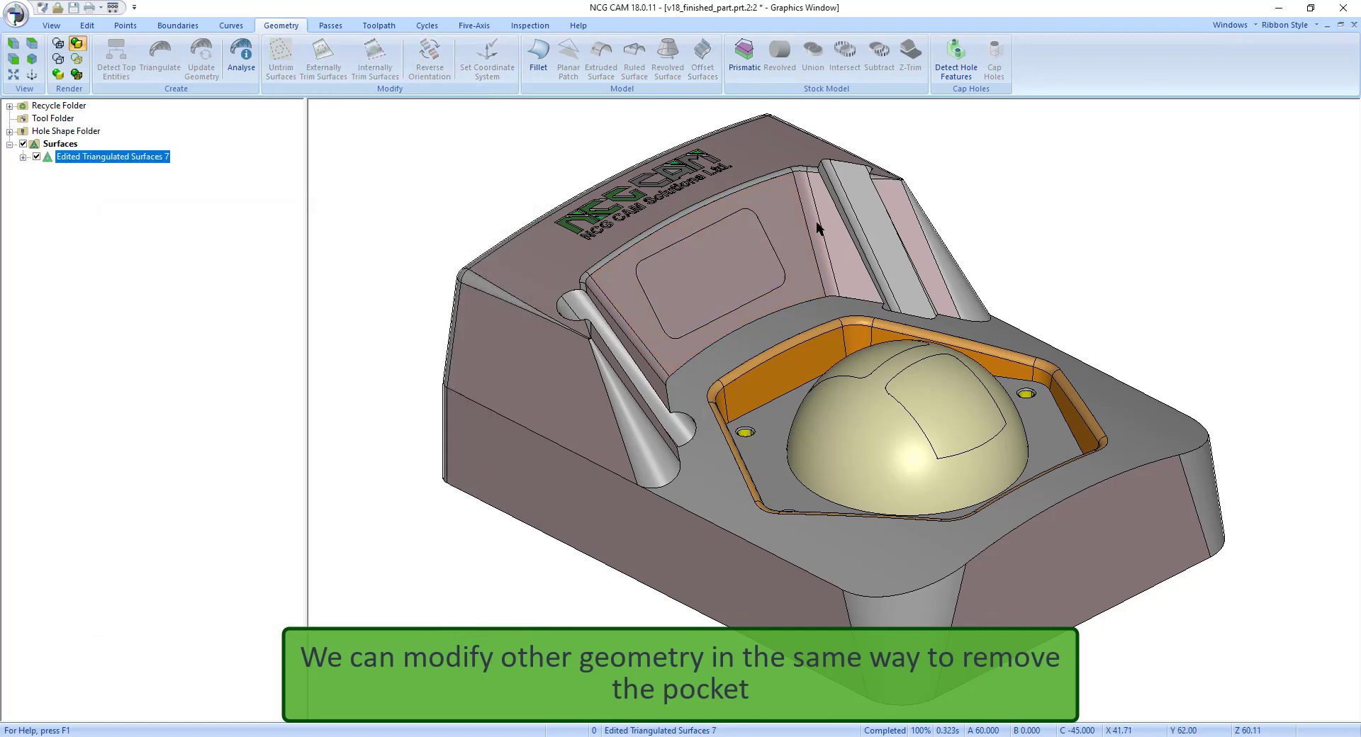
# - Recolour the inclined recessed face and its adjoining side surfaces with a custom colour of RGB 255, 255, 192, matching the dome
pyautogui.click(831, 239)
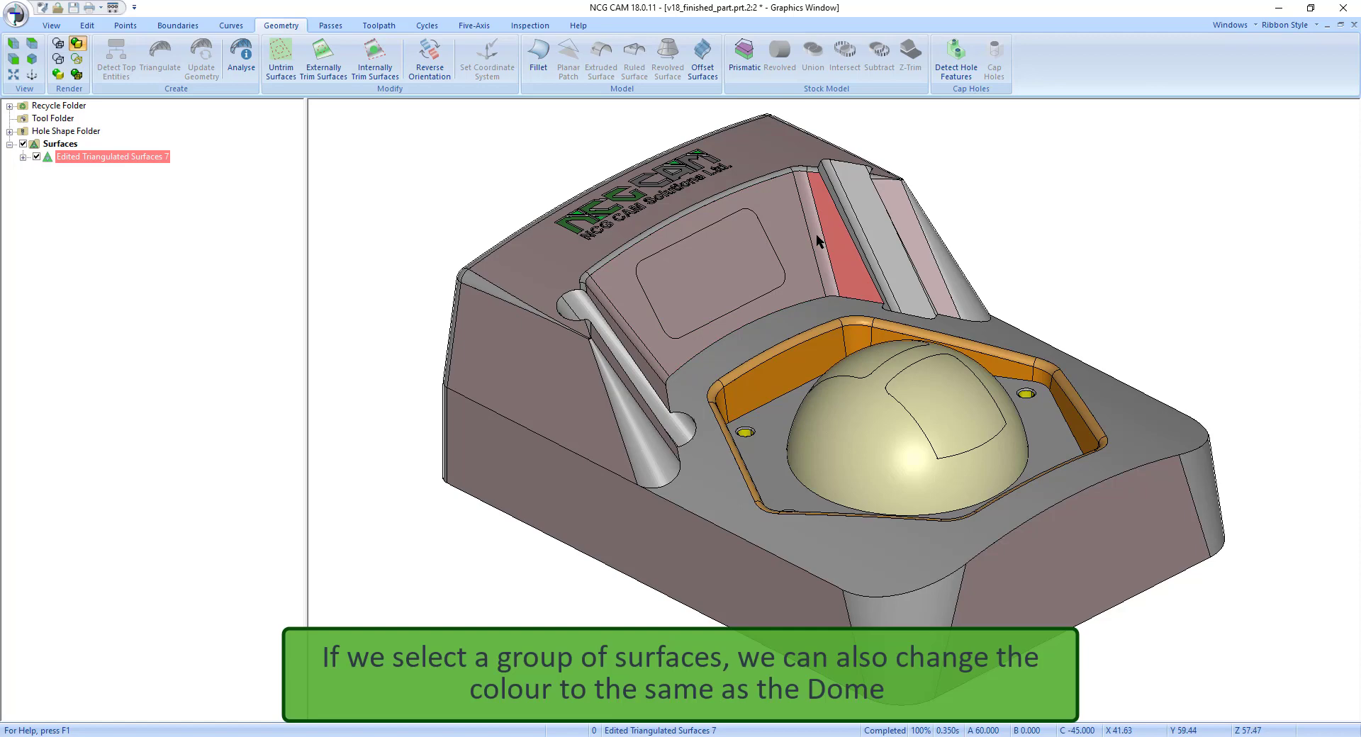
pyautogui.keyDown('ctrl'); pyautogui.click(774, 255); pyautogui.keyUp('ctrl')
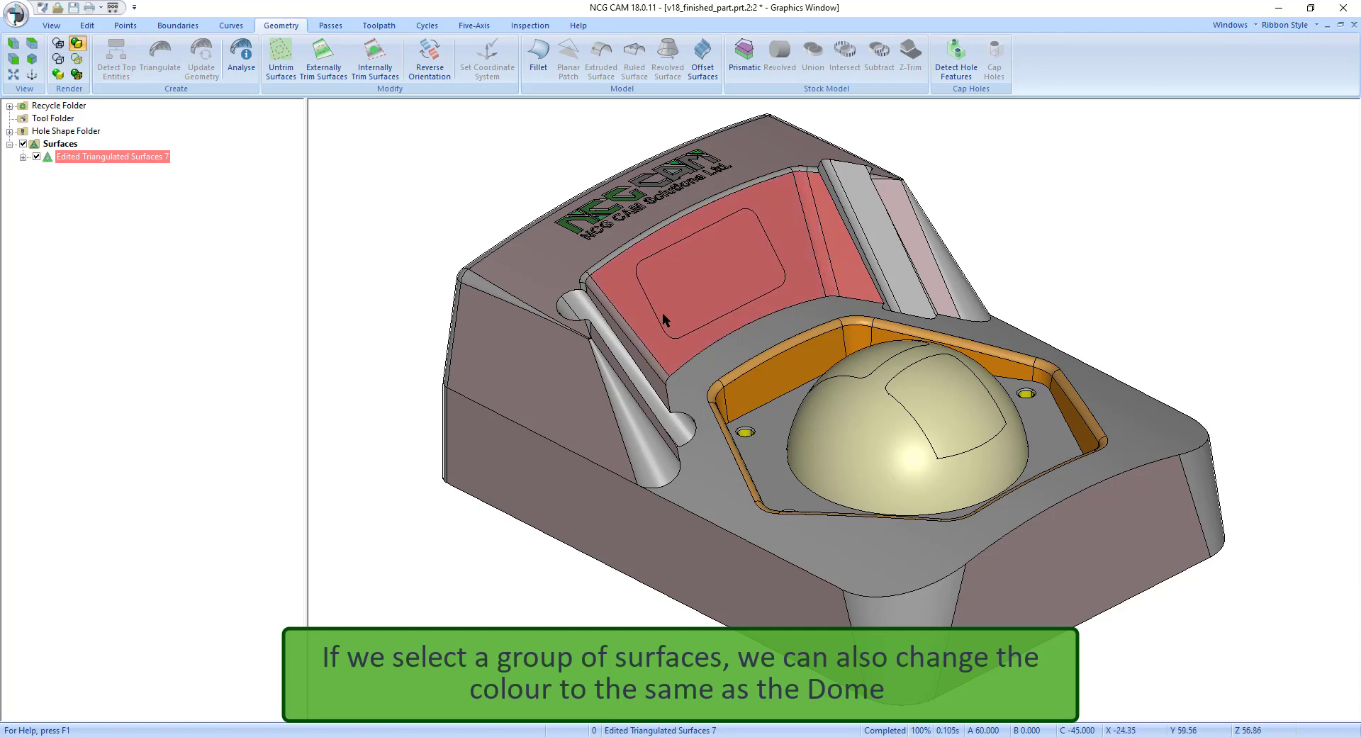
pyautogui.keyDown('ctrl'); pyautogui.click(619, 338); pyautogui.keyUp('ctrl')
pyautogui.rightClick(619, 337)
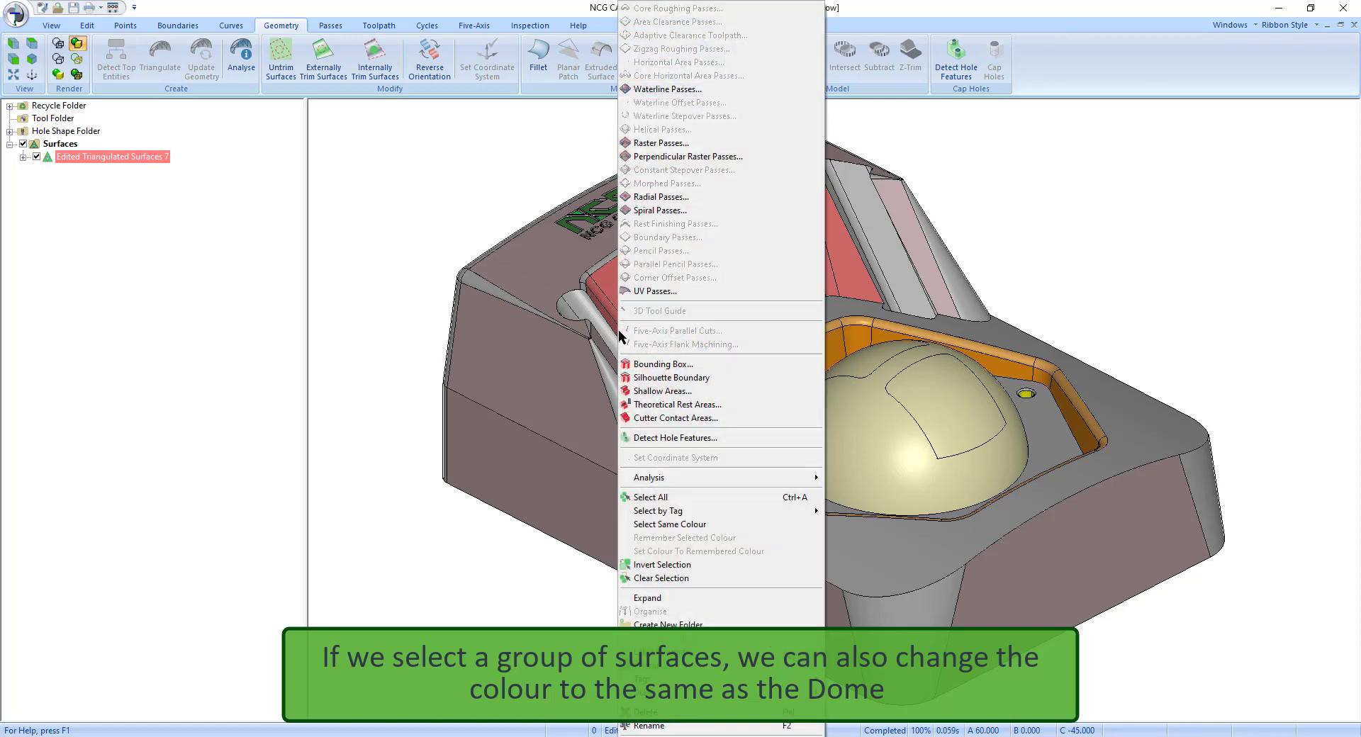
pyautogui.click(653, 666)
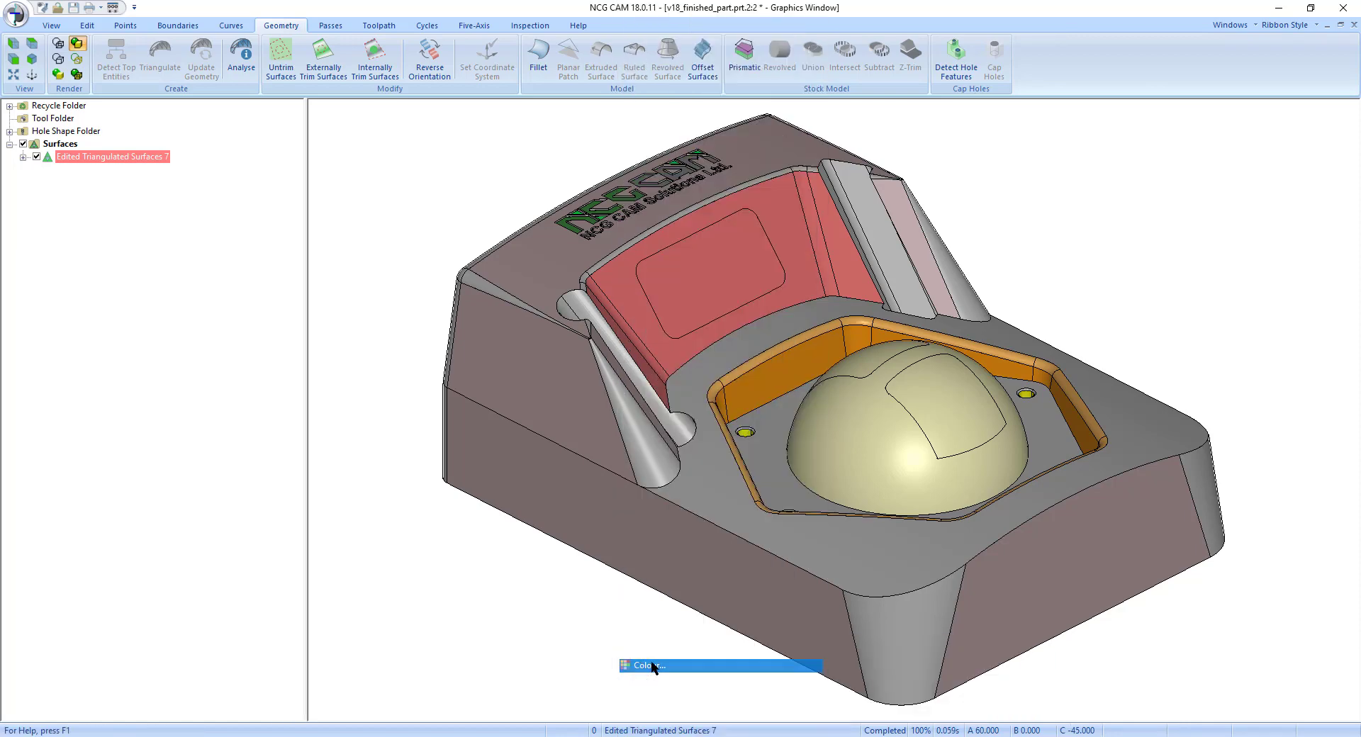
pyautogui.click(666, 288)
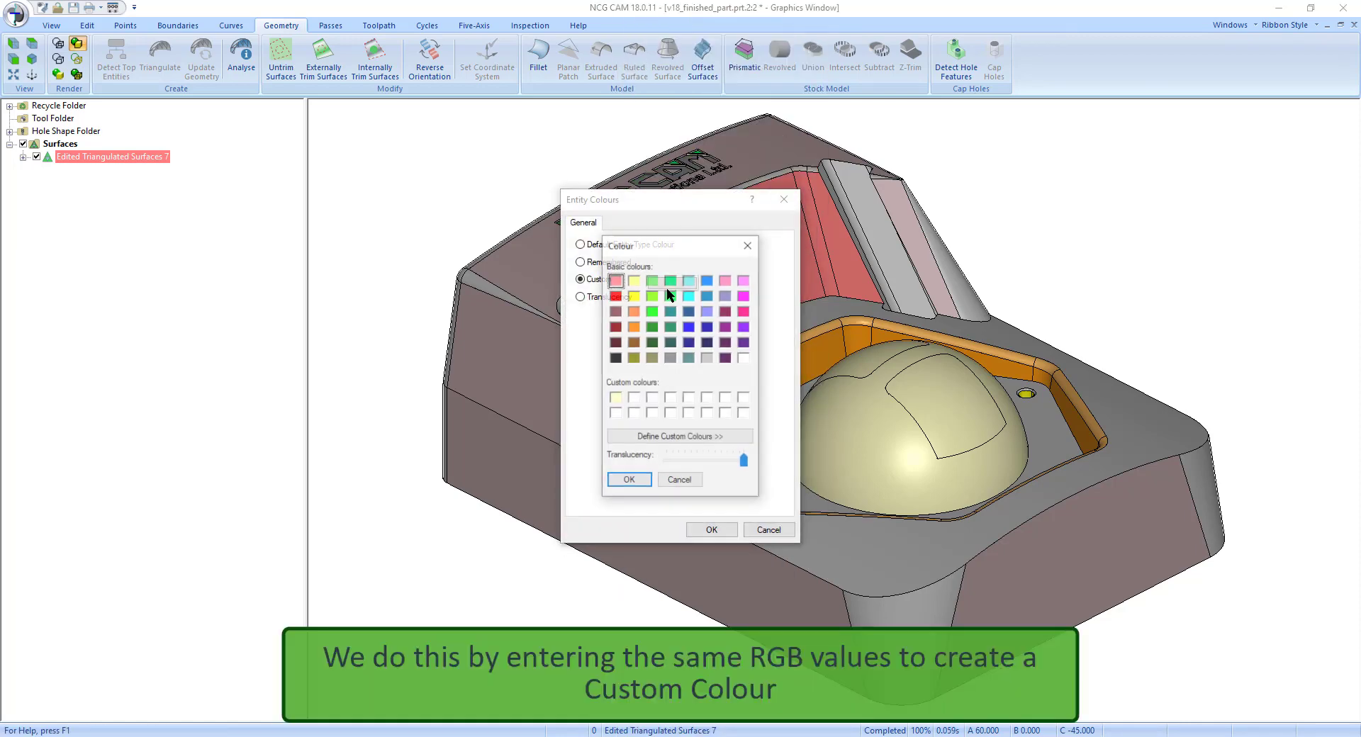
pyautogui.click(635, 436)
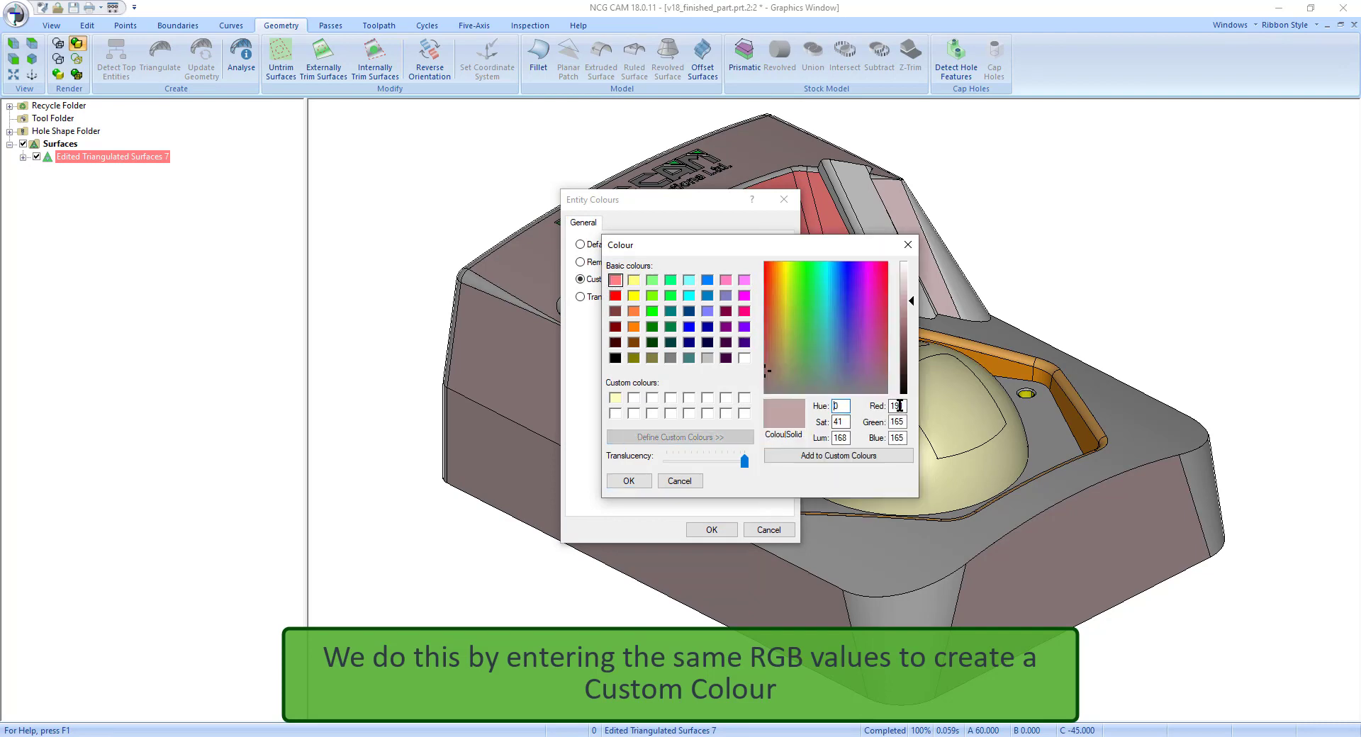
pyautogui.doubleClick(890, 408)
pyautogui.write('255')
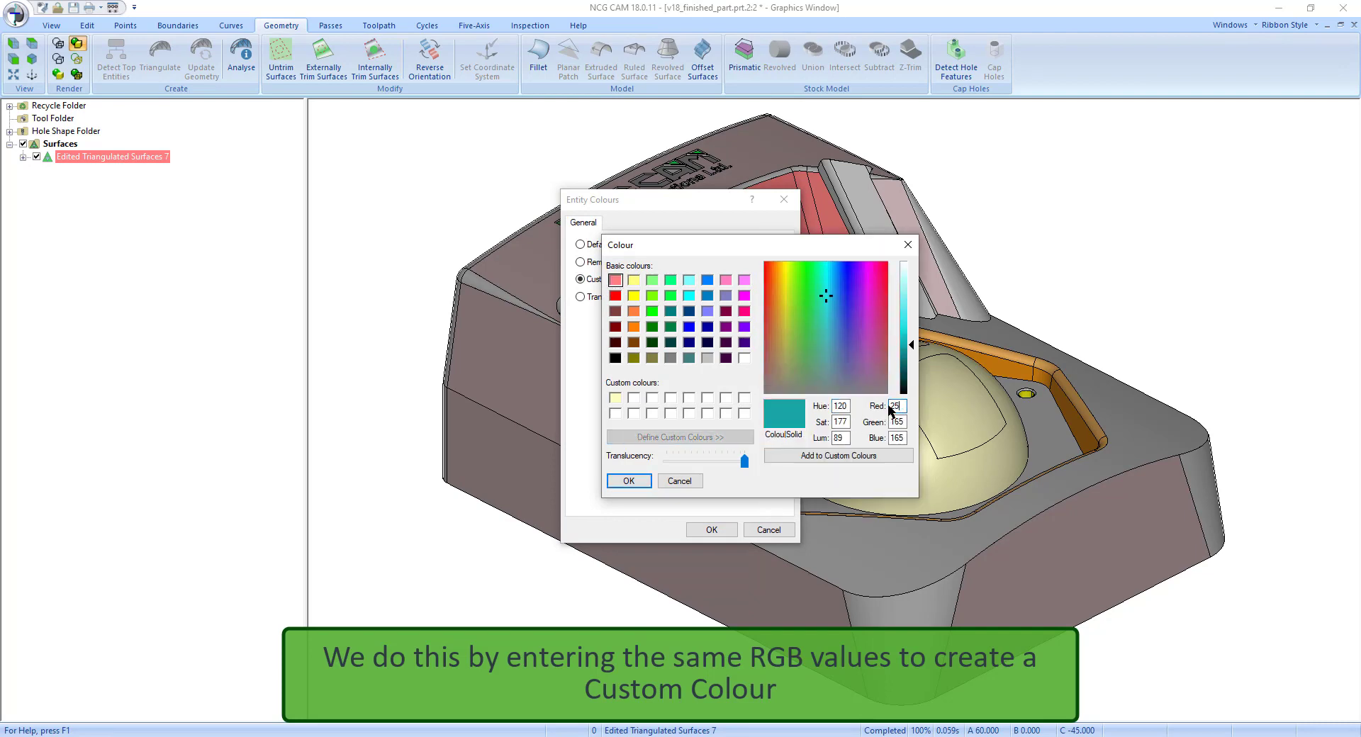
pyautogui.write('255')
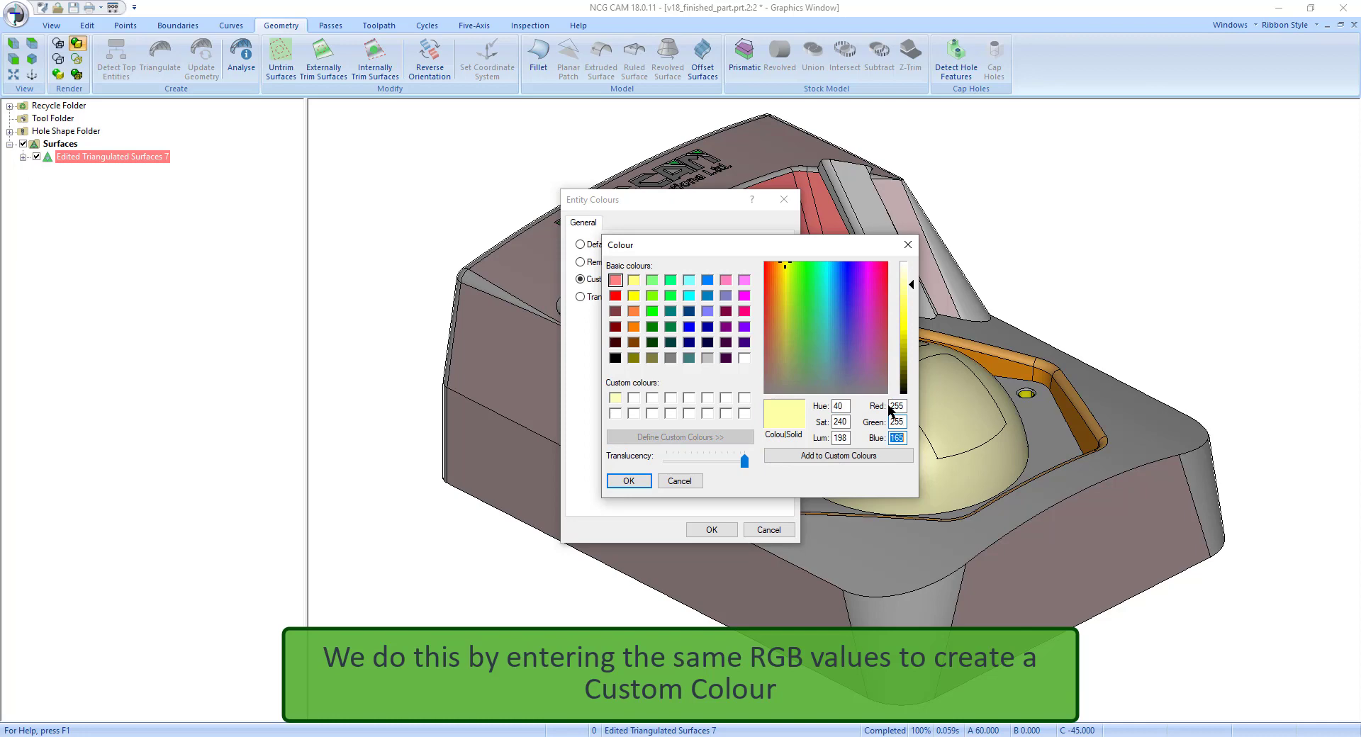
pyautogui.write('192')
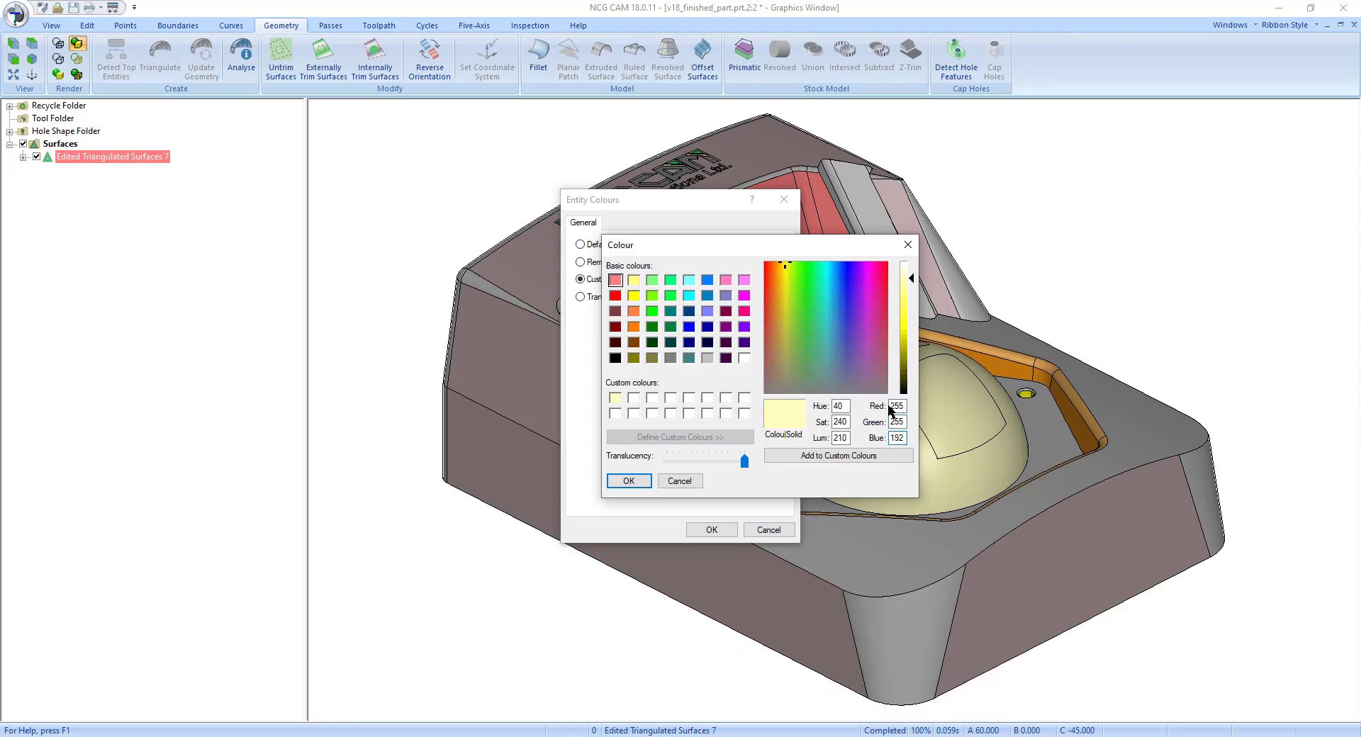
pyautogui.click(841, 456)
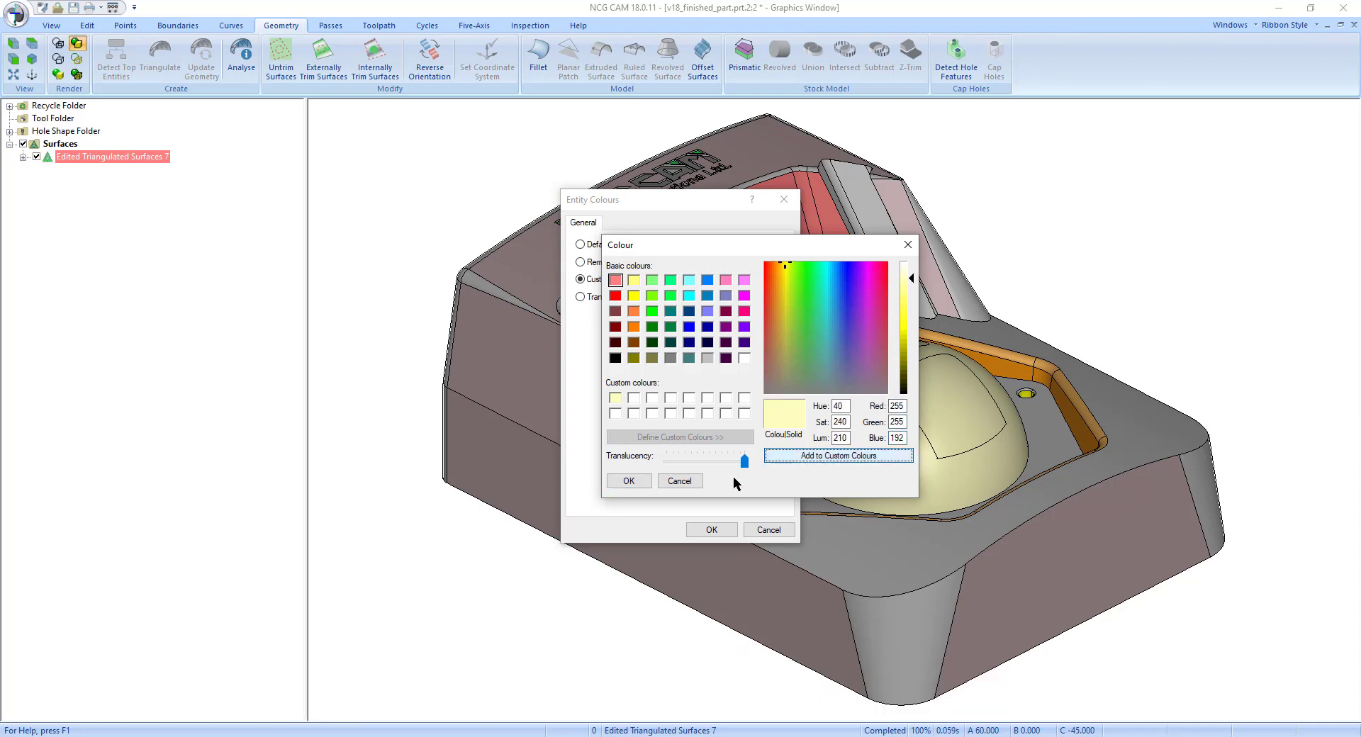
pyautogui.click(633, 483)
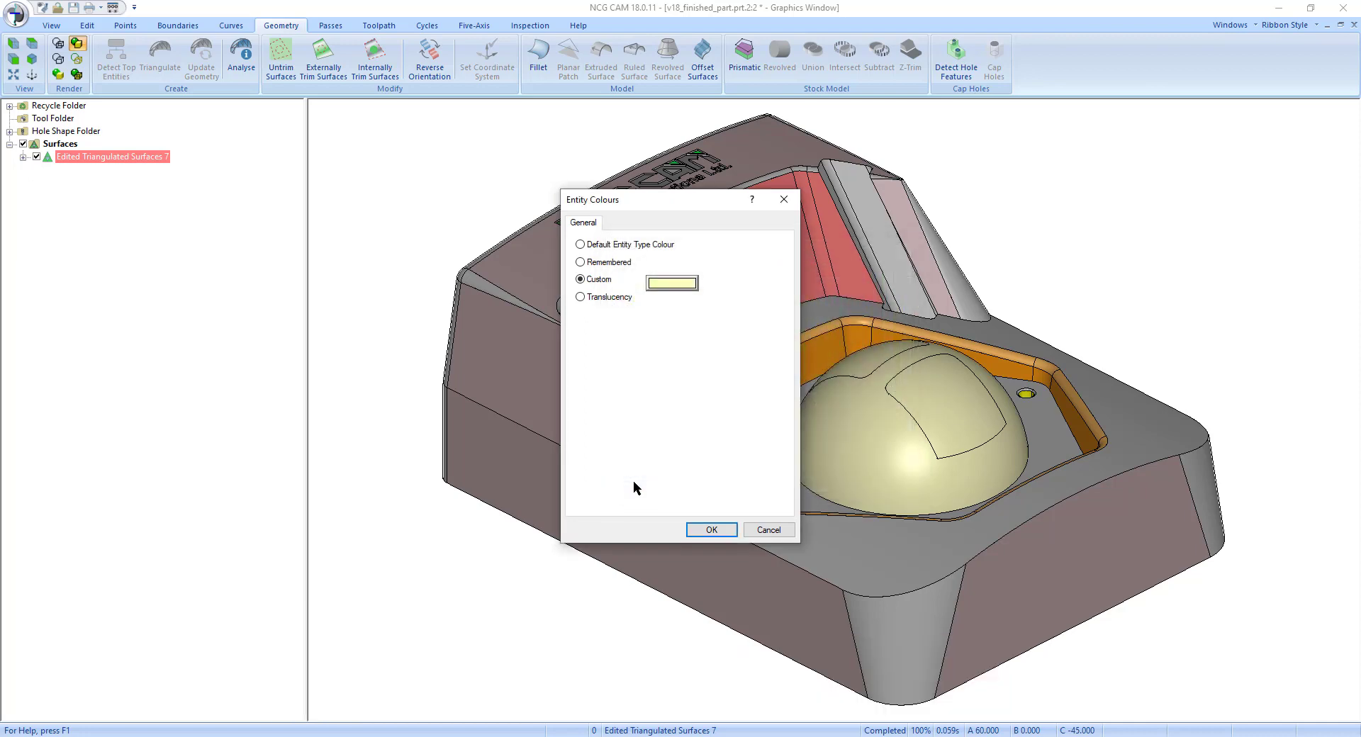
pyautogui.click(708, 530)
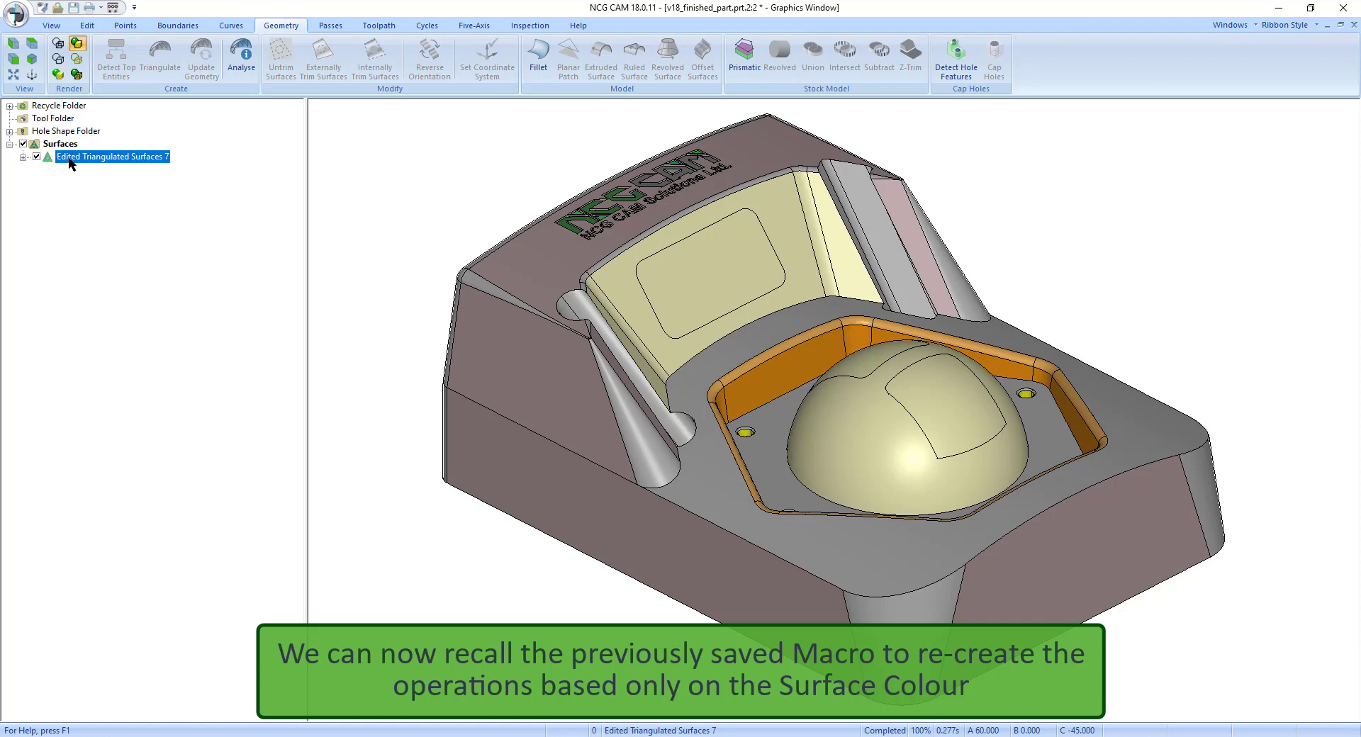
# - Run the saved macro "Colour Selection.mco" to recreate the colour folder, offset boundary and waterline toolpath on the modified part
pyautogui.click(16, 14)
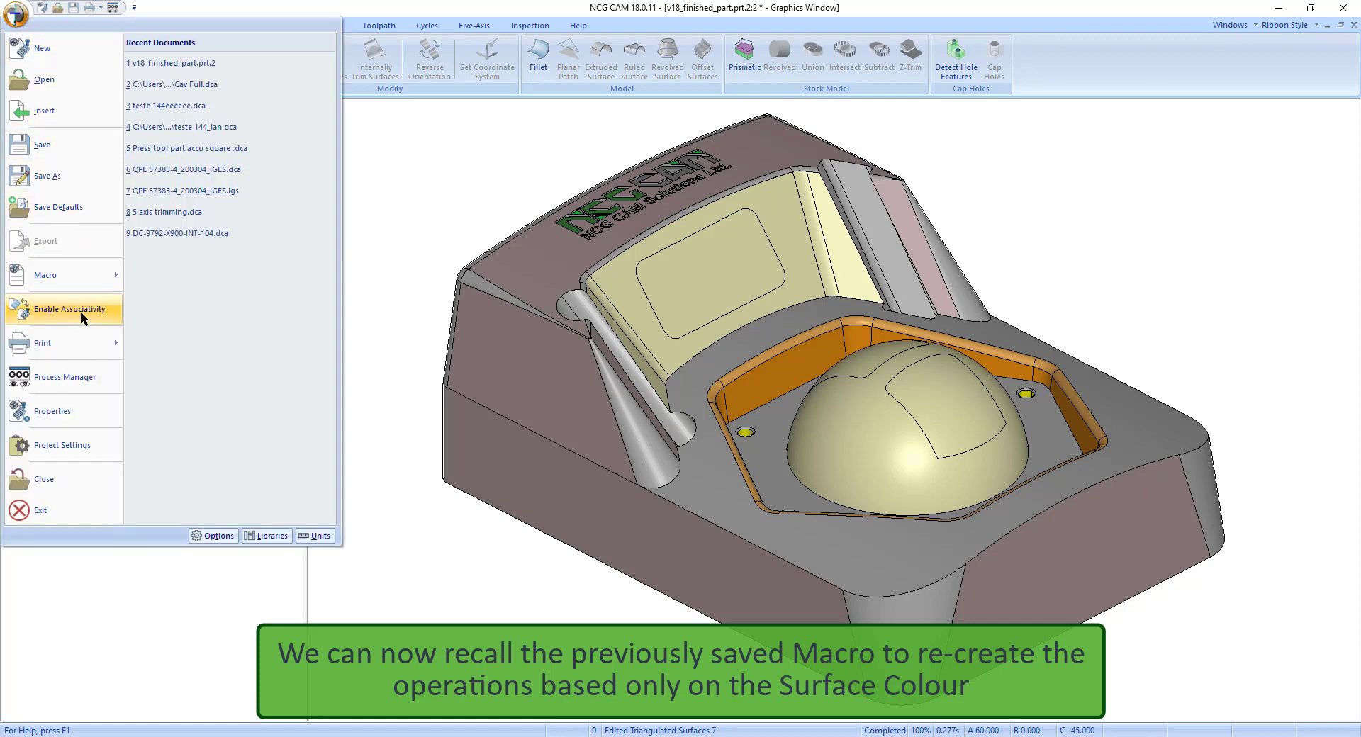
pyautogui.click(92, 280)
pyautogui.click(163, 51)
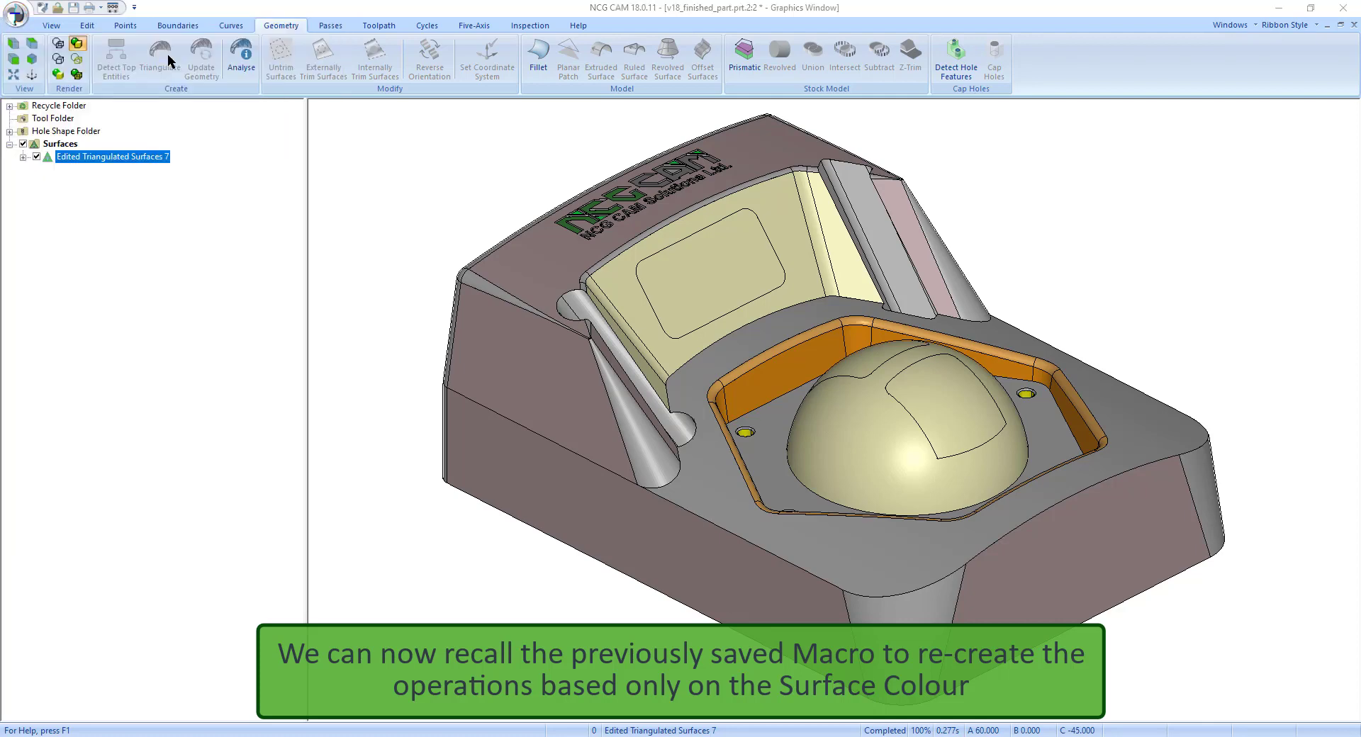
pyautogui.click(590, 295)
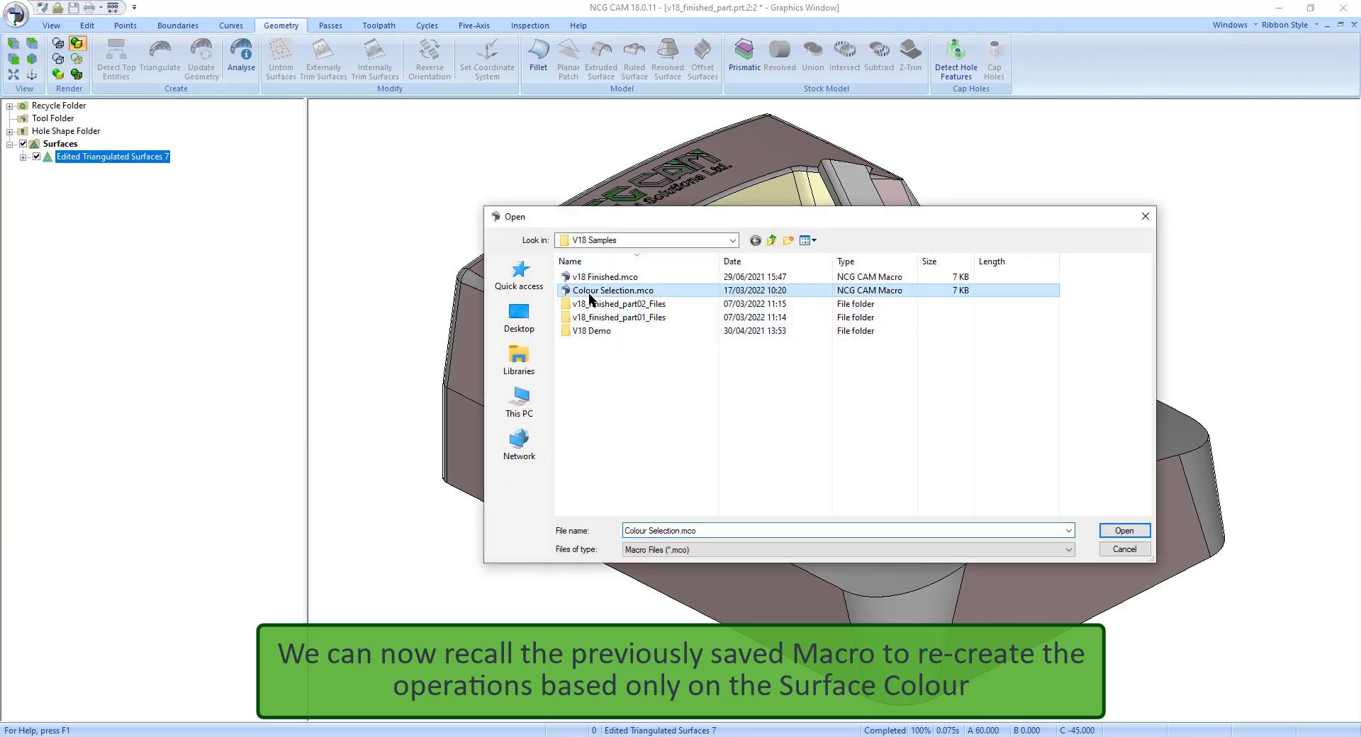
pyautogui.click(1111, 532)
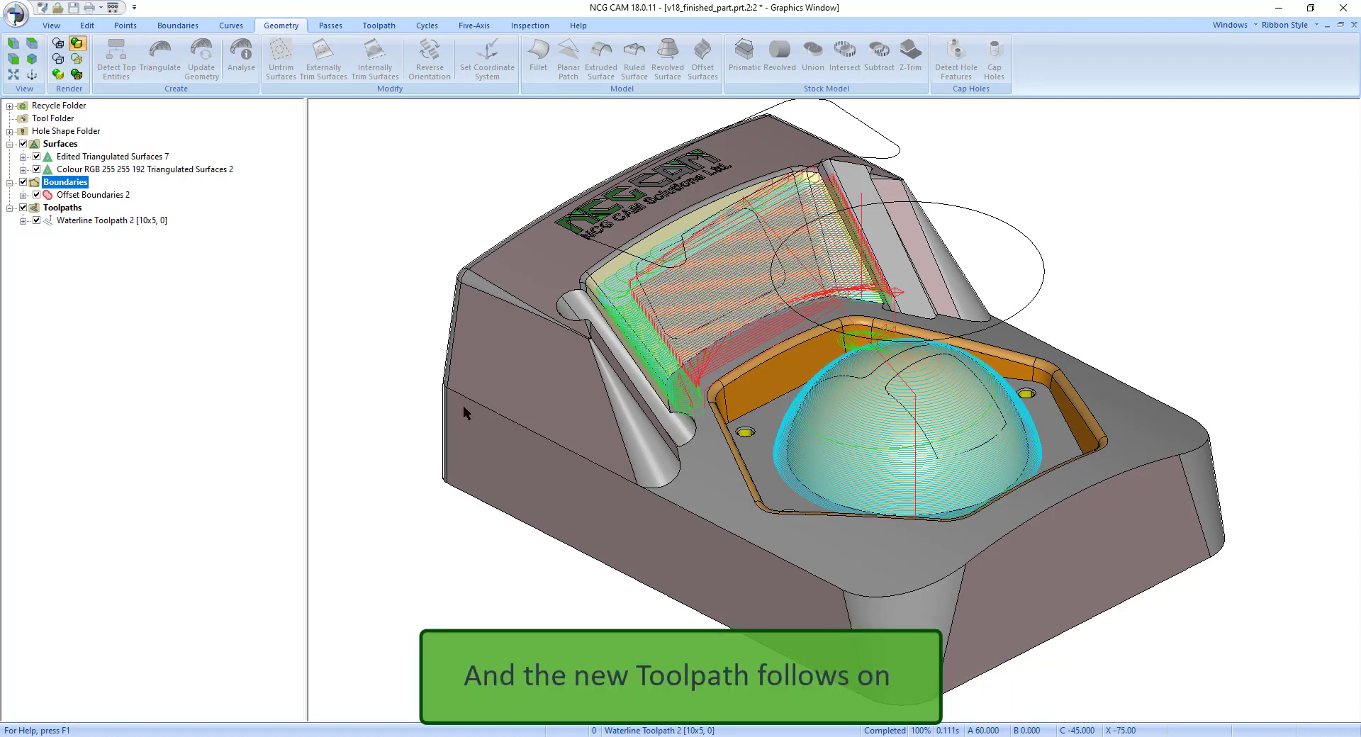
pyautogui.moveTo(494, 508); pyautogui.dragTo(442, 523, button='middle')
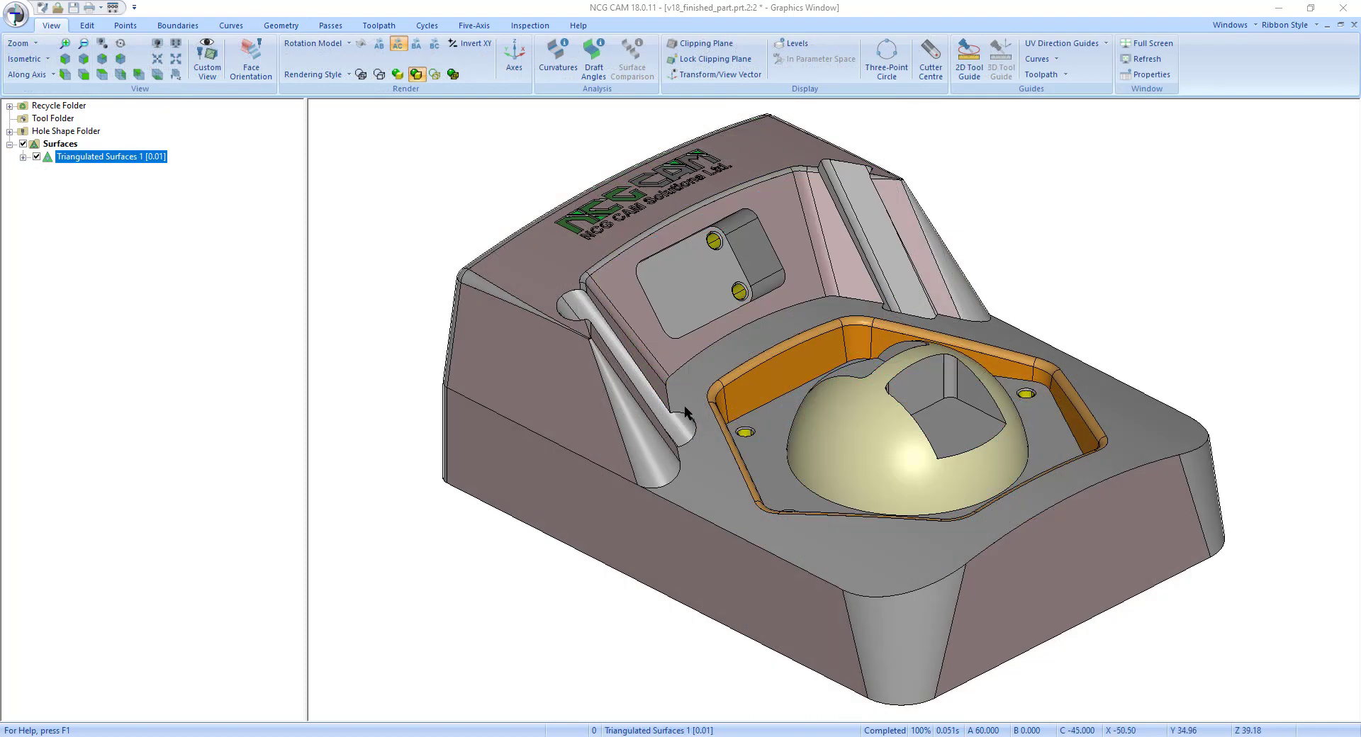
# - Select all surfaces with the same colour as the hexagonal pocket's upper rim and label them as drive geometry
pyautogui.click(760, 358)
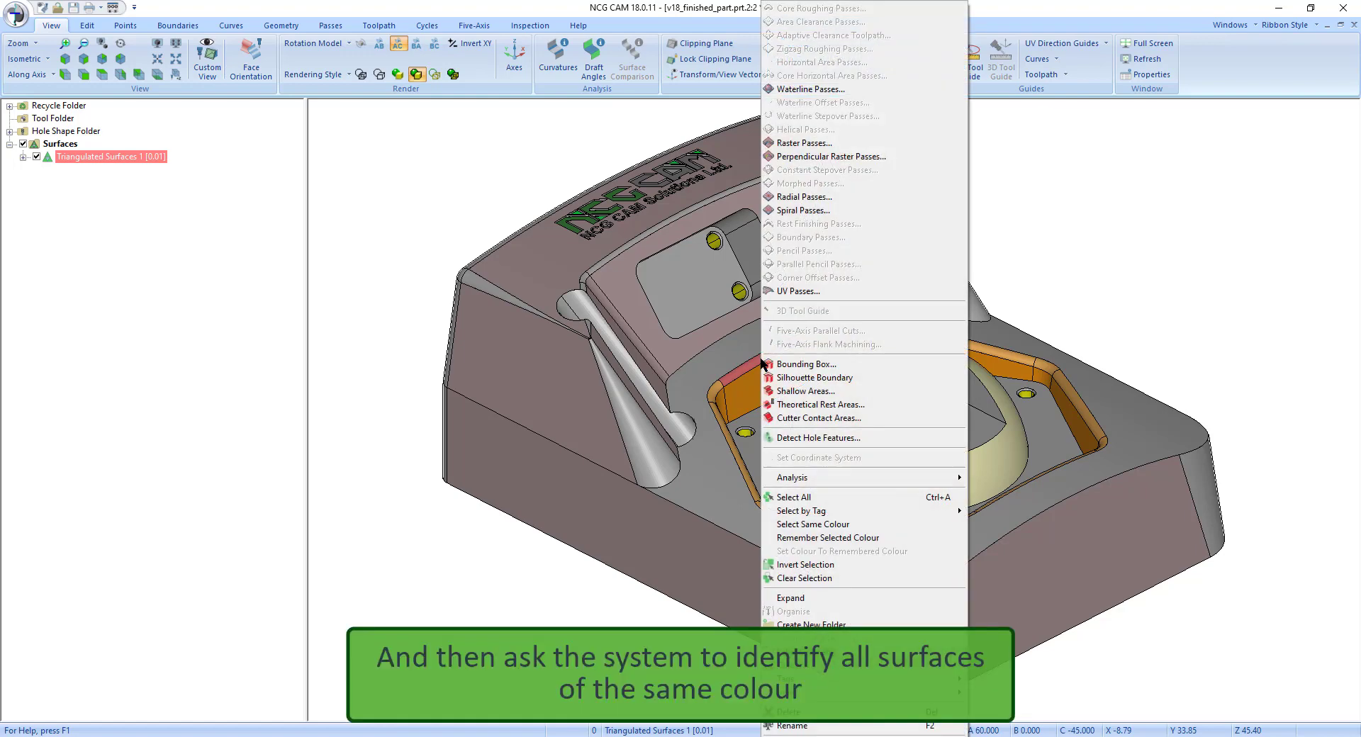
pyautogui.rightClick(762, 363)
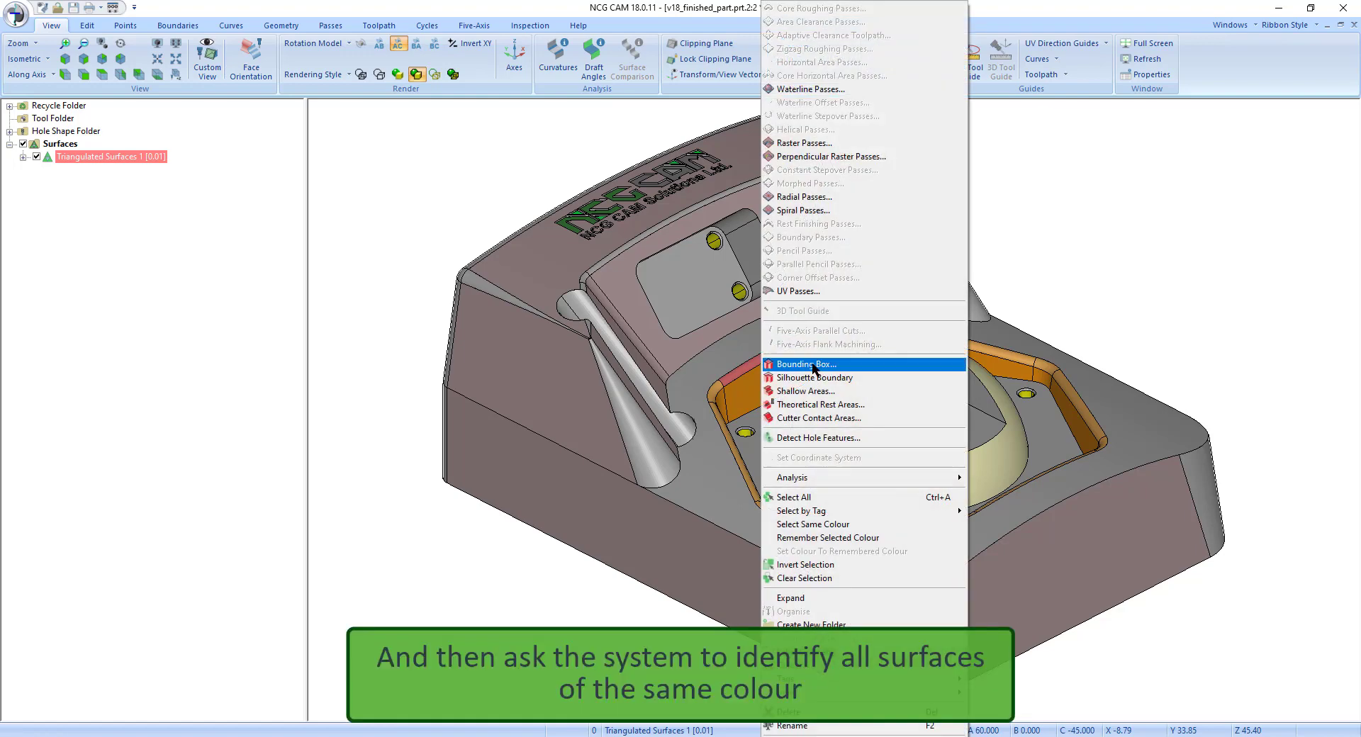
pyautogui.click(849, 526)
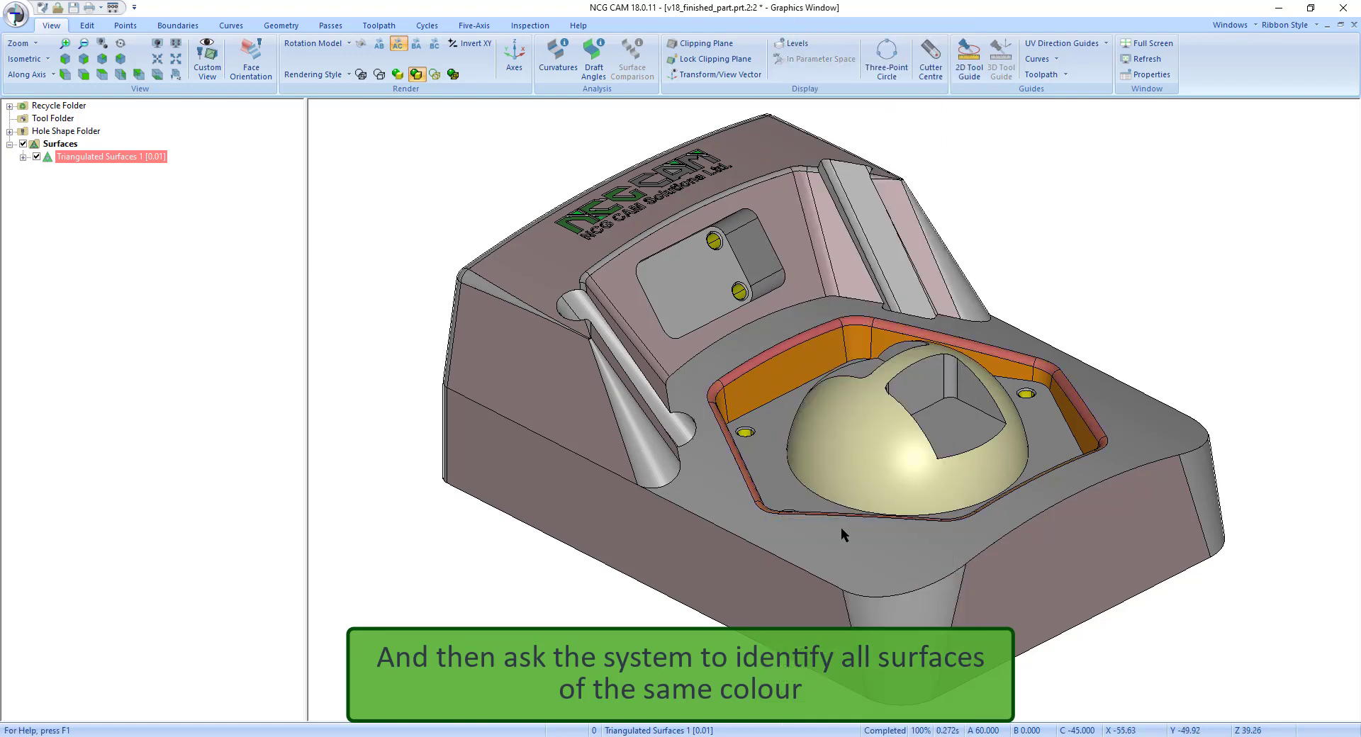
pyautogui.rightClick(463, 515)
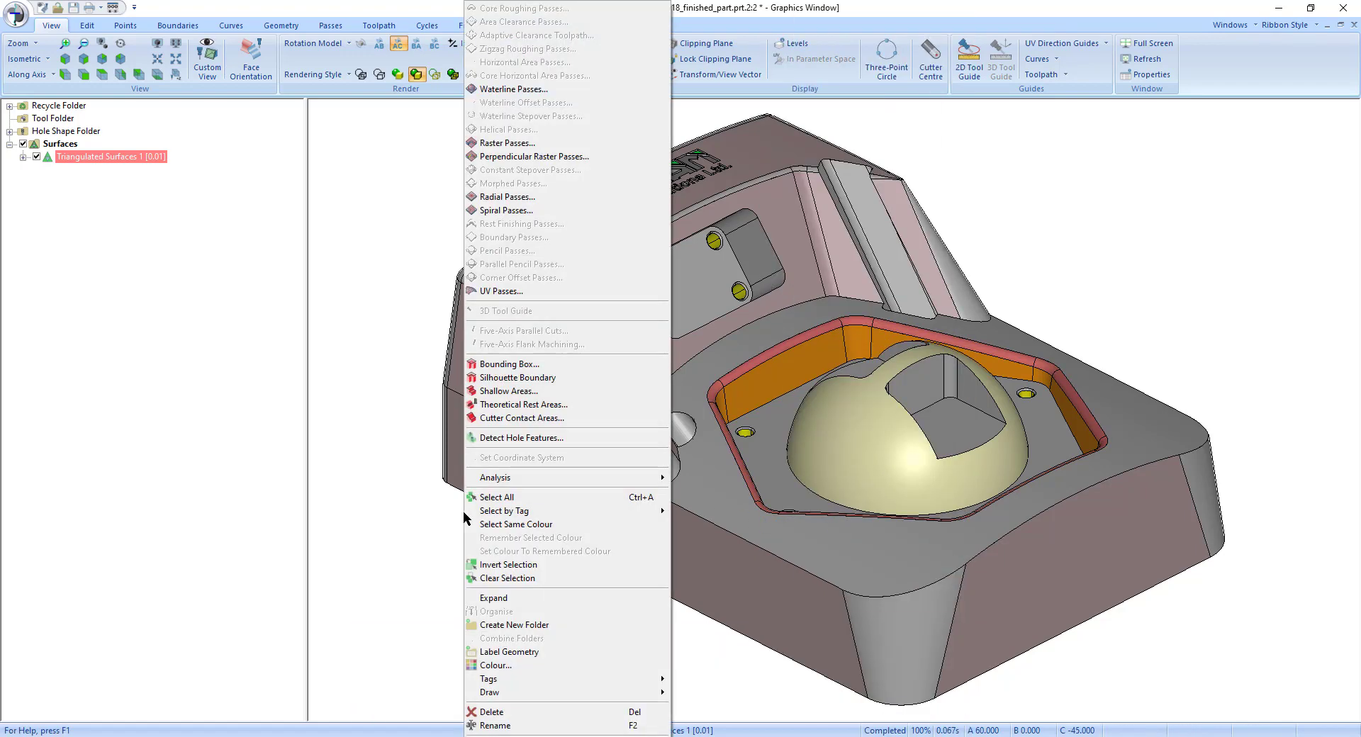
pyautogui.click(515, 652)
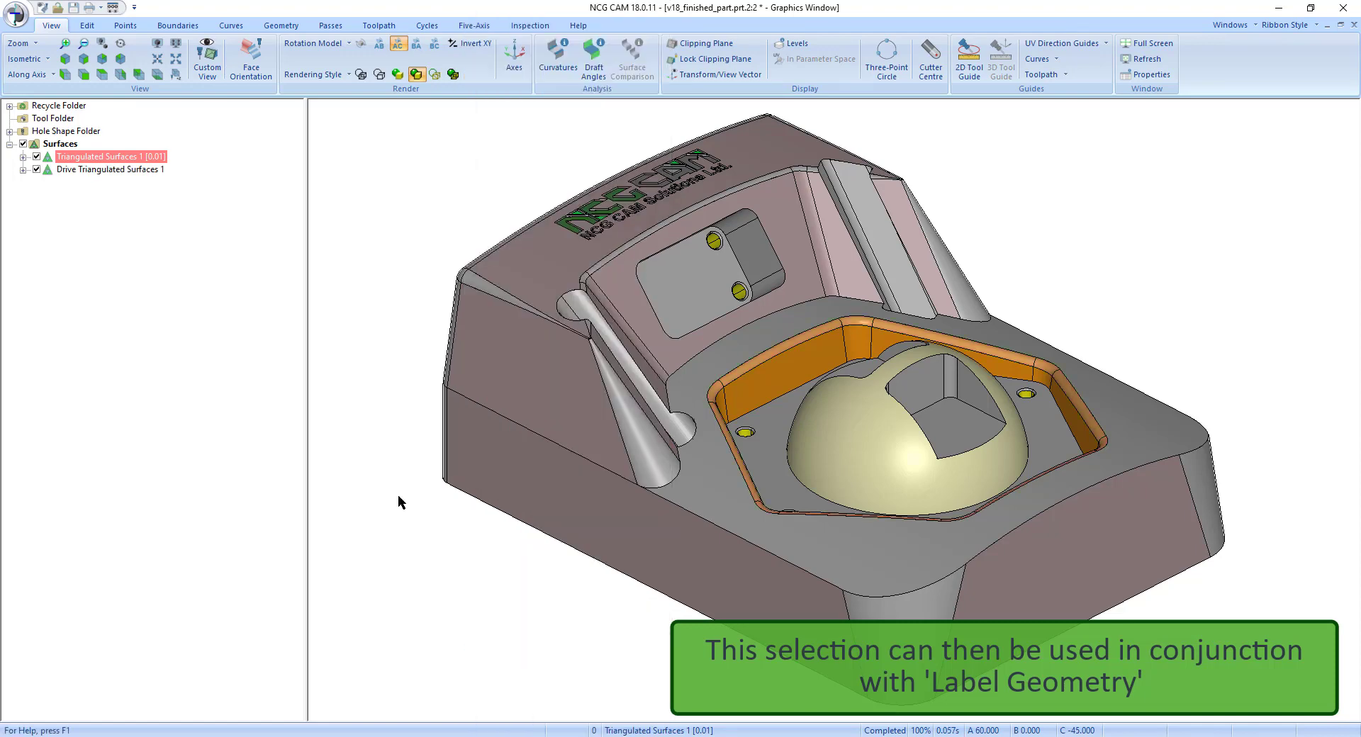
# - Hide the main triangulated surfaces to examine the isolated drive surfaces, and show the full part again
pyautogui.click(37, 156)
pyautogui.moveTo(639, 346)
pyautogui.mouseDown(button='middle')
pyautogui.moveTo(635, 384)
pyautogui.moveTo(577, 453)
pyautogui.moveTo(567, 433)
pyautogui.moveTo(594, 348)
pyautogui.moveTo(623, 359)
pyautogui.mouseUp(button='middle')
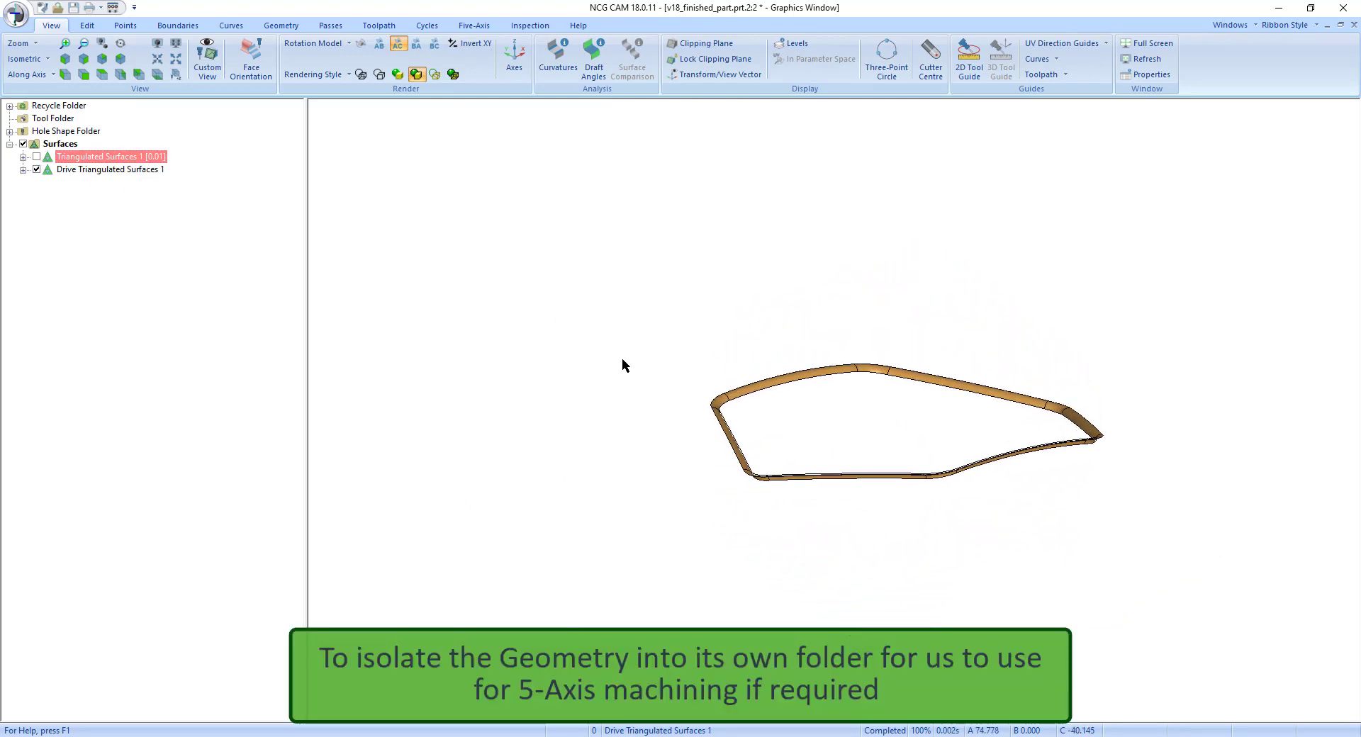
pyautogui.click(37, 157)
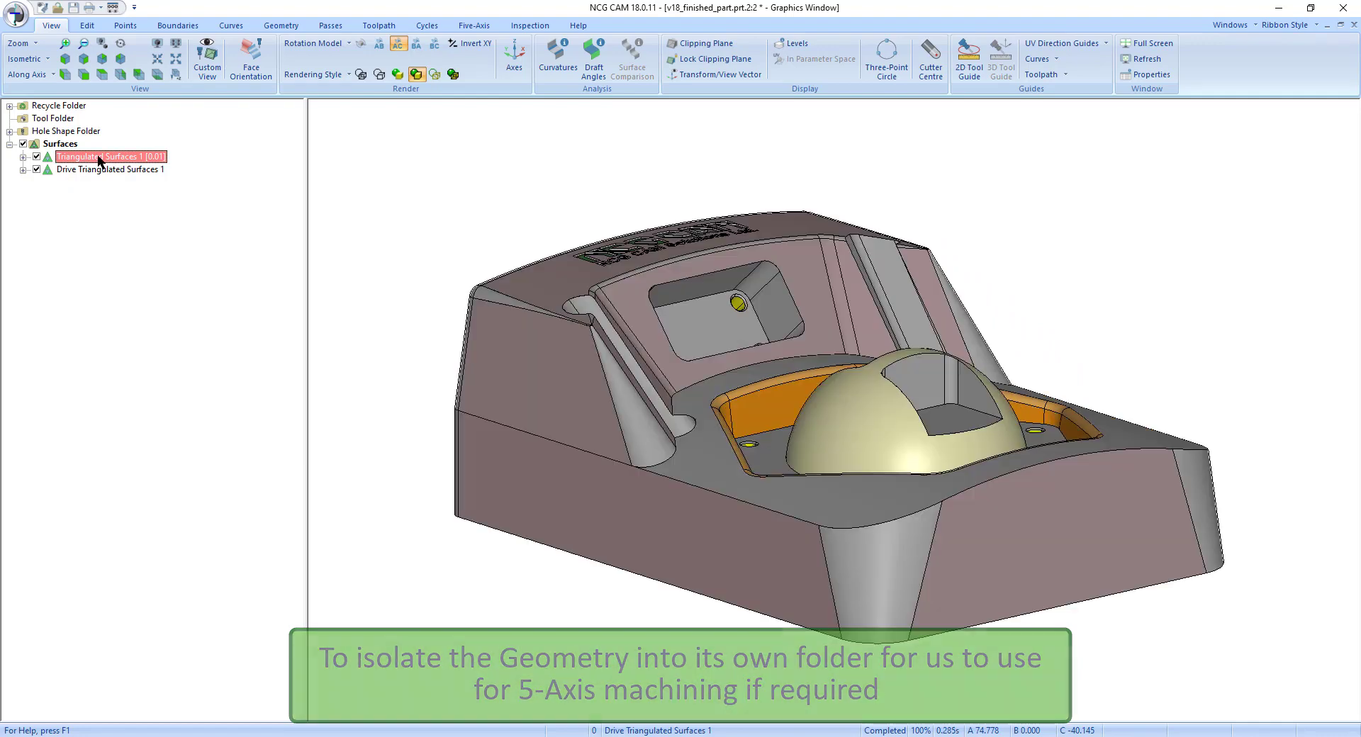